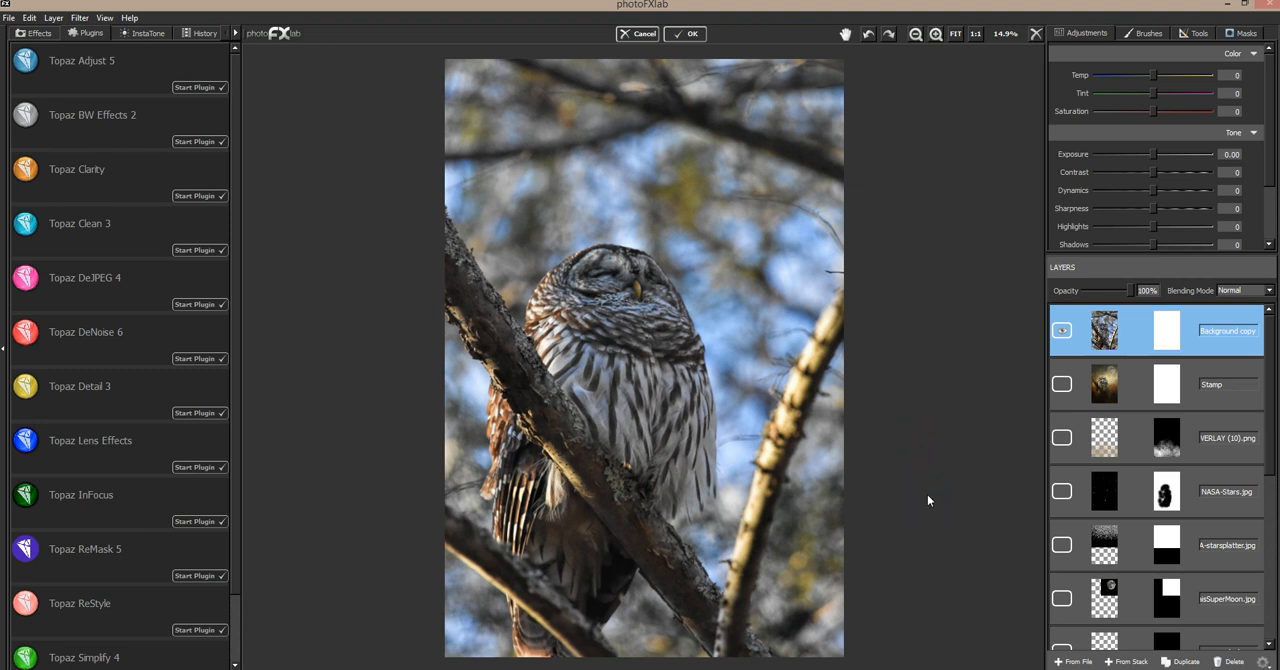
Hide the Background copy layer, then select the IN LIGHT (16).jpg texture layer and open its transform tools
{"action": "left_click", "coordinate": [1063, 329]}
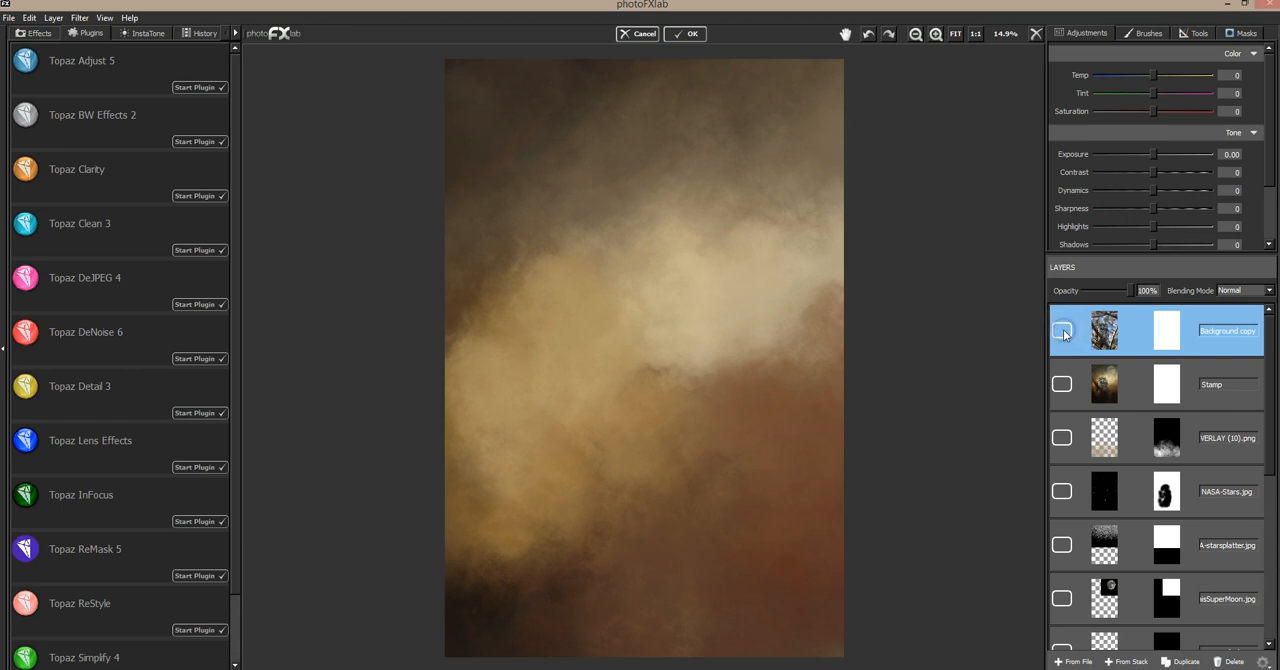
{"action": "left_click_drag", "start_coordinate": [1270, 345], "coordinate": [1276, 517]}
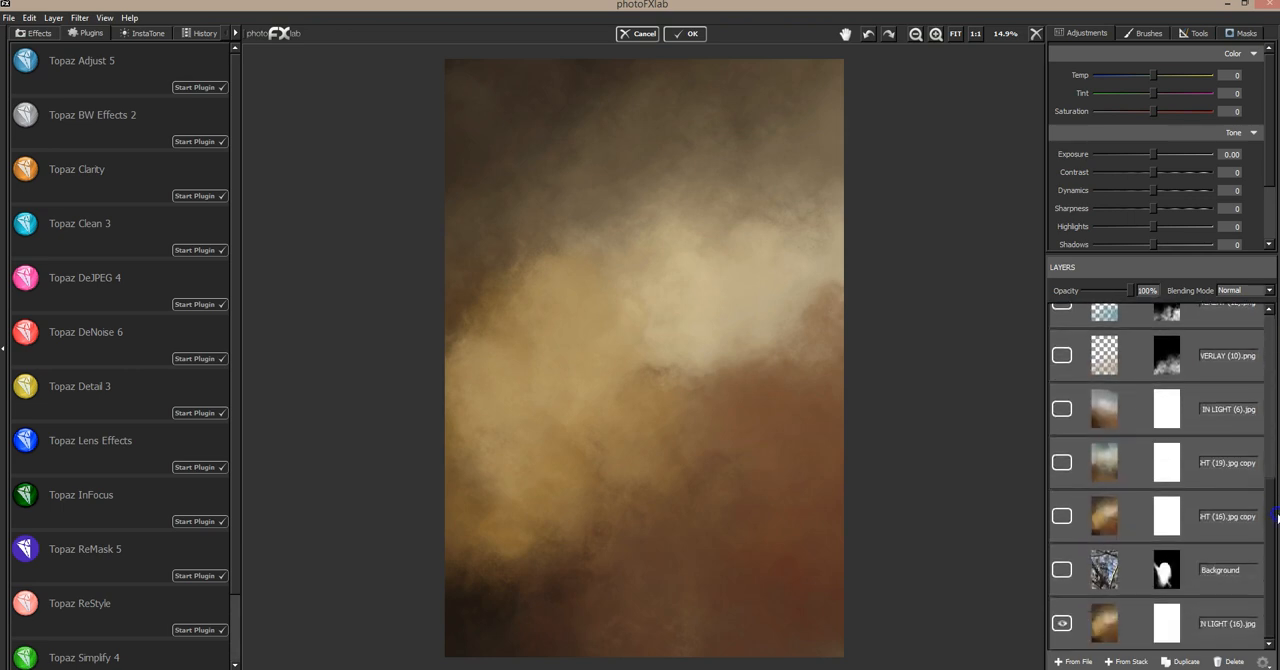
{"action": "left_click", "coordinate": [1194, 610]}
{"action": "left_click", "coordinate": [1203, 618]}
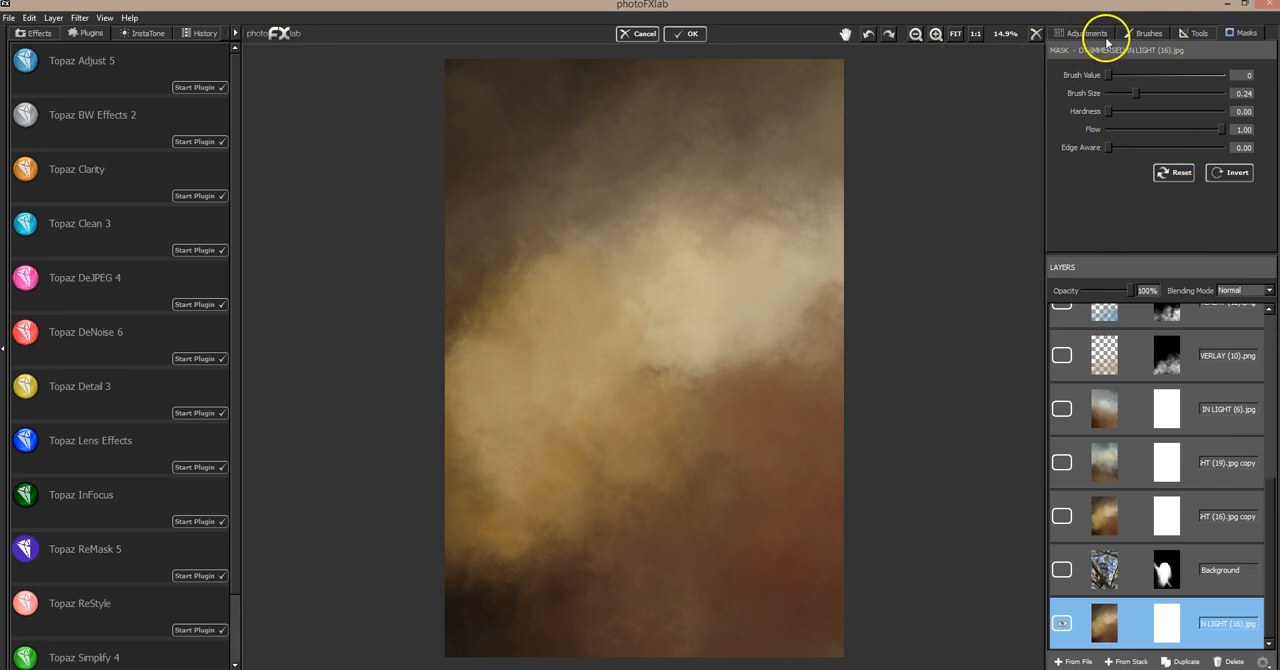
{"action": "left_click", "coordinate": [1193, 33]}
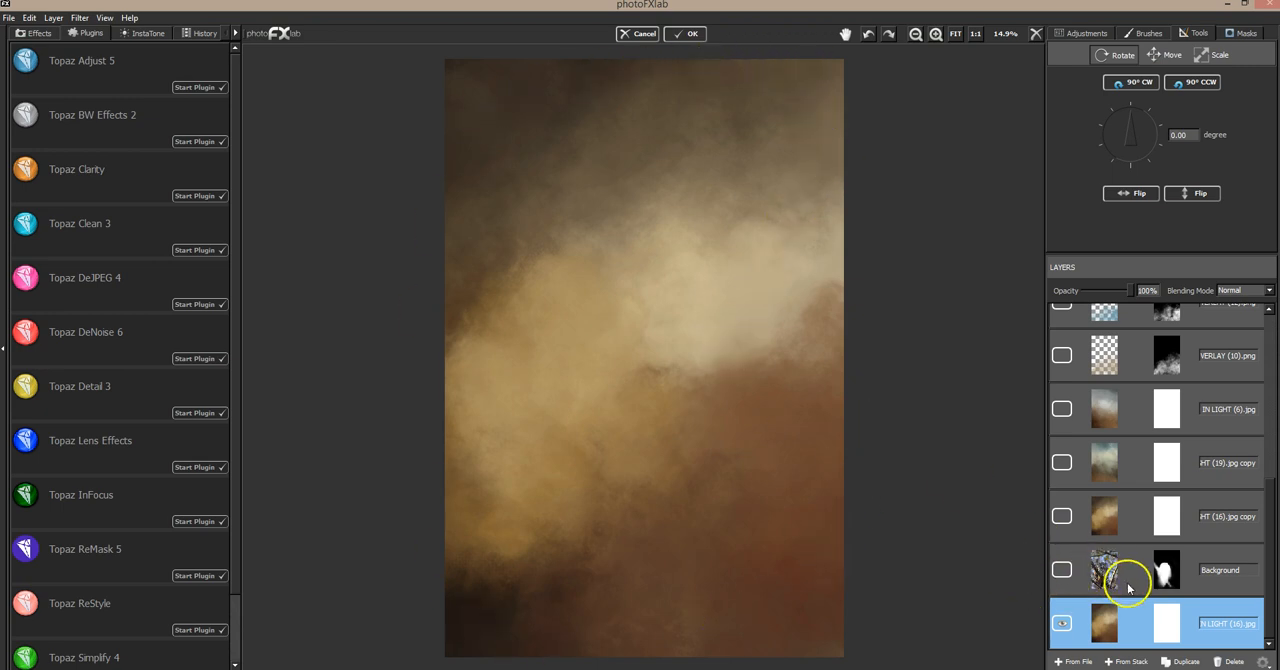
Select and show the masked Background owl layer, and hide the IN LIGHT (16).jpg texture beneath to isolate the owl
{"action": "left_click", "coordinate": [1215, 568]}
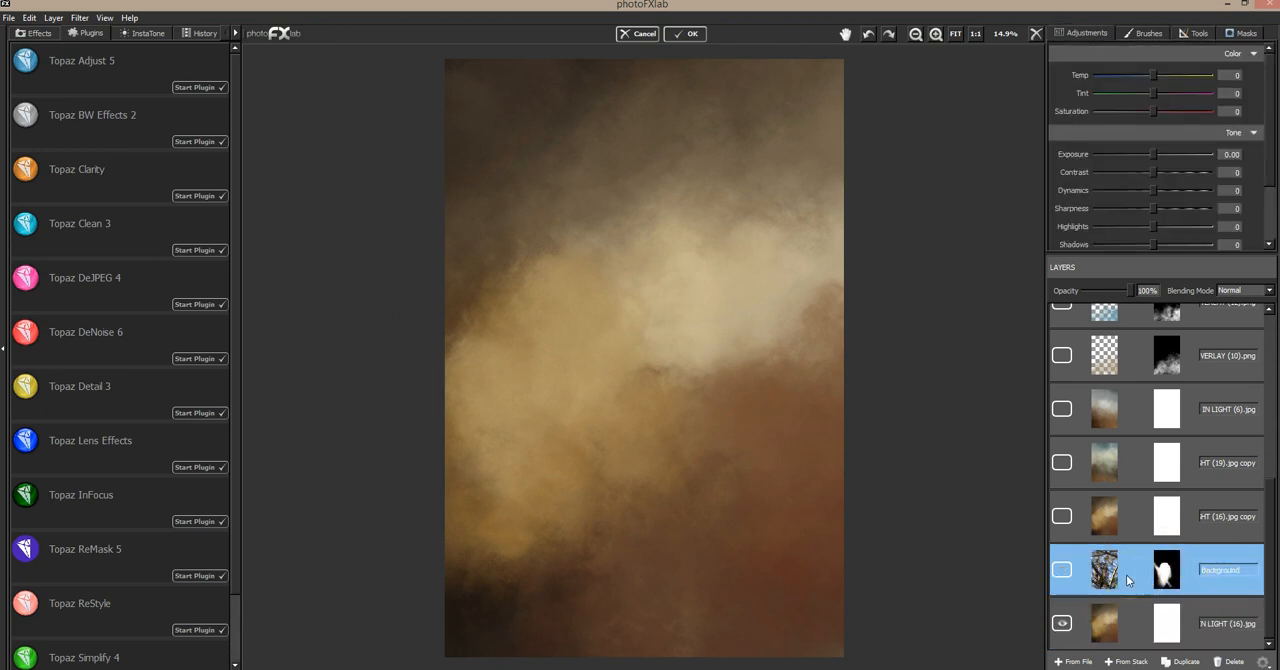
{"action": "left_click", "coordinate": [1168, 582]}
{"action": "left_click", "coordinate": [1060, 578]}
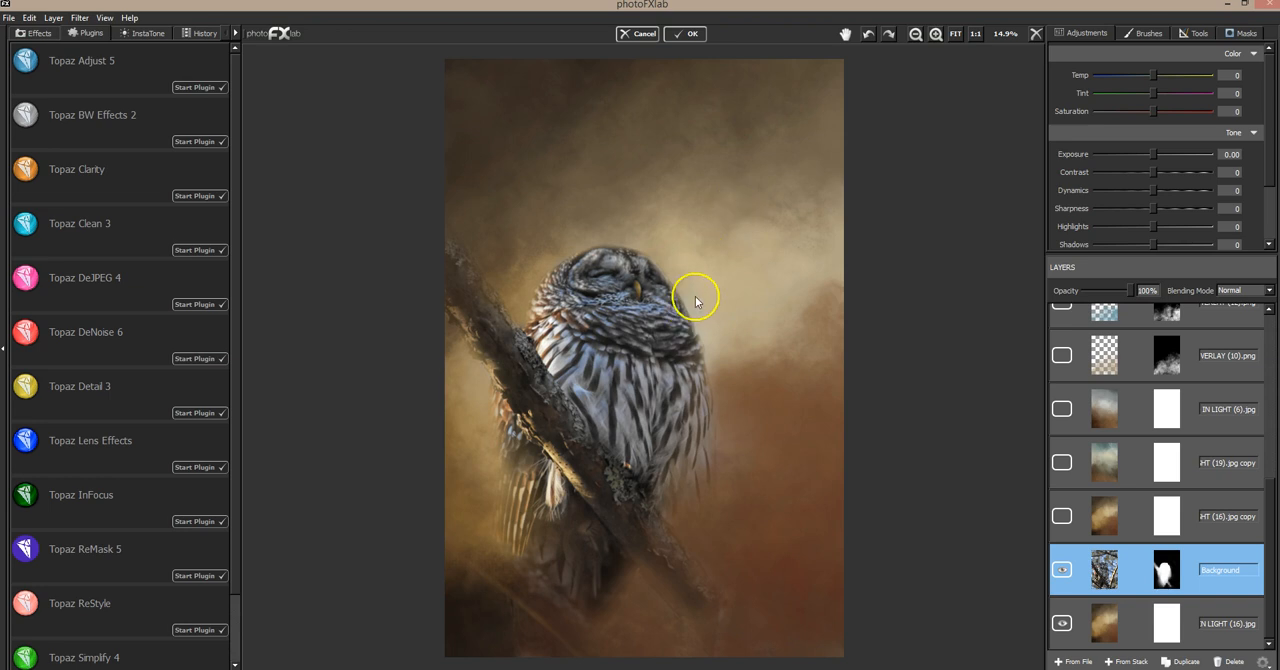
{"action": "left_click", "coordinate": [1064, 623]}
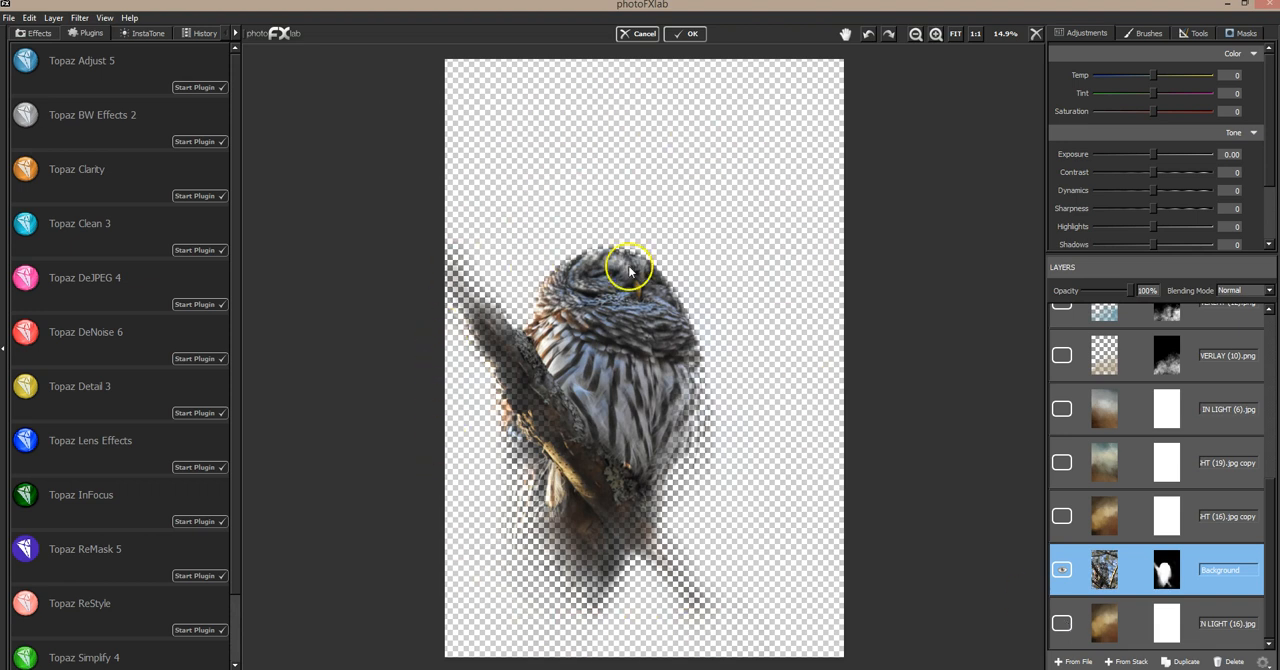
Set the Background layer's mask brush size to 0.33 and show the IN LIGHT (16).jpg texture beneath the owl again
{"action": "left_click", "coordinate": [1235, 34]}
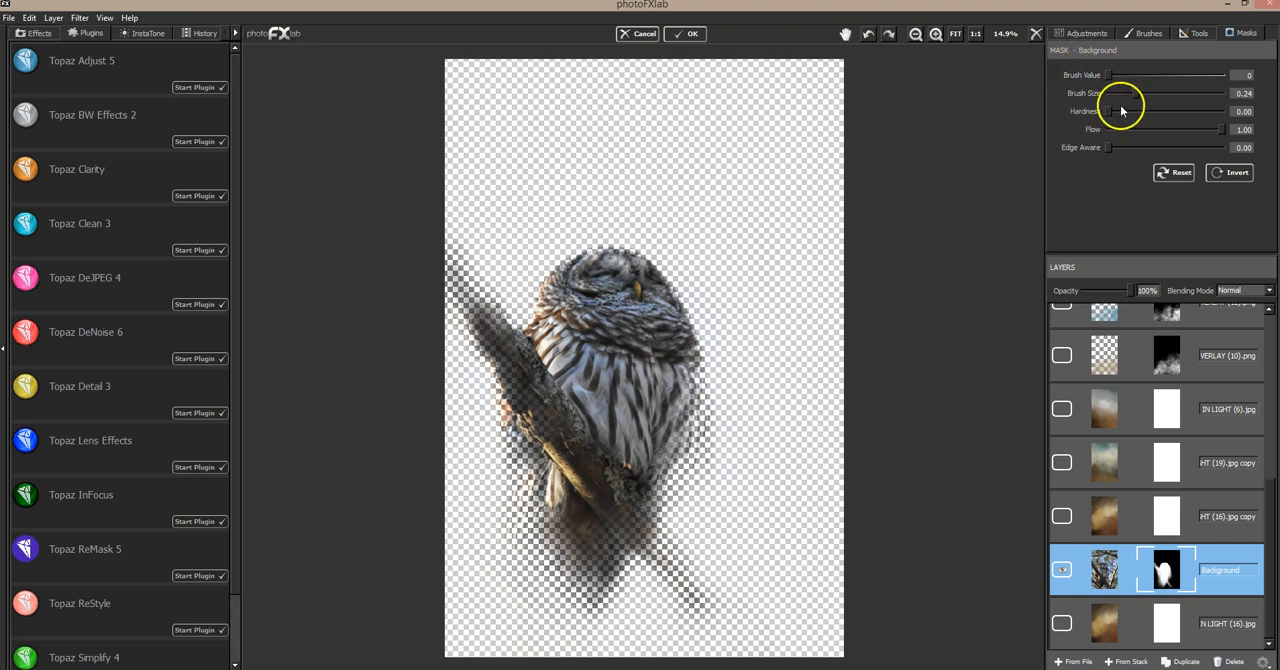
{"action": "mouse_move", "coordinate": [1136, 93]}
{"action": "left_mouse_down"}
{"action": "mouse_move", "coordinate": [1188, 93]}
{"action": "mouse_move", "coordinate": [1146, 93]}
{"action": "left_mouse_up"}
{"action": "left_click", "coordinate": [1062, 570]}
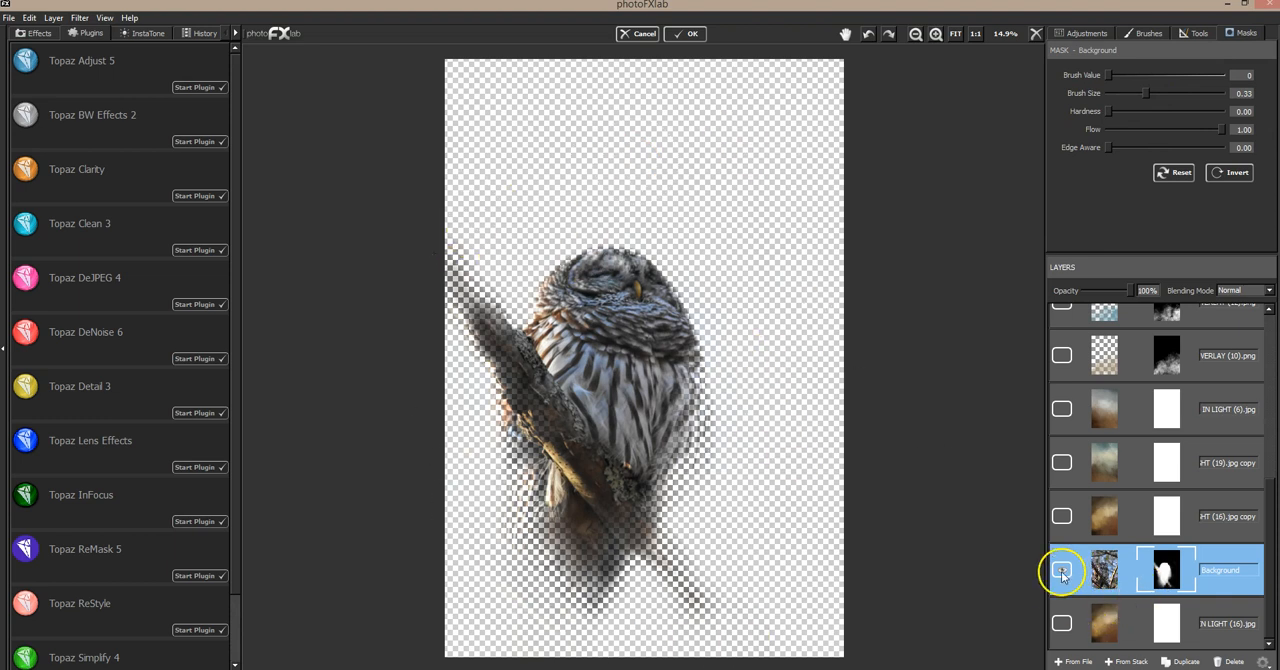
{"action": "left_click", "coordinate": [1062, 623]}
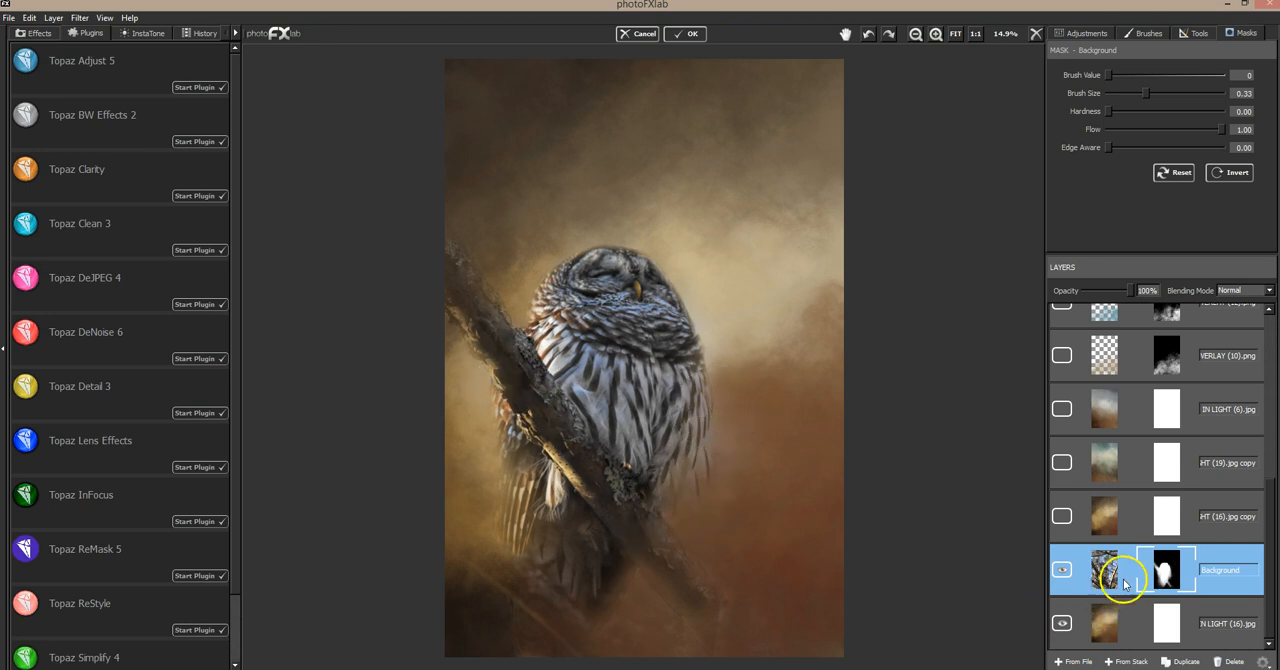
Show the (16).jpg copy and (19).jpg copy texture layers above the owl, leaving the (19).jpg copy selected
{"action": "left_click", "coordinate": [1224, 502]}
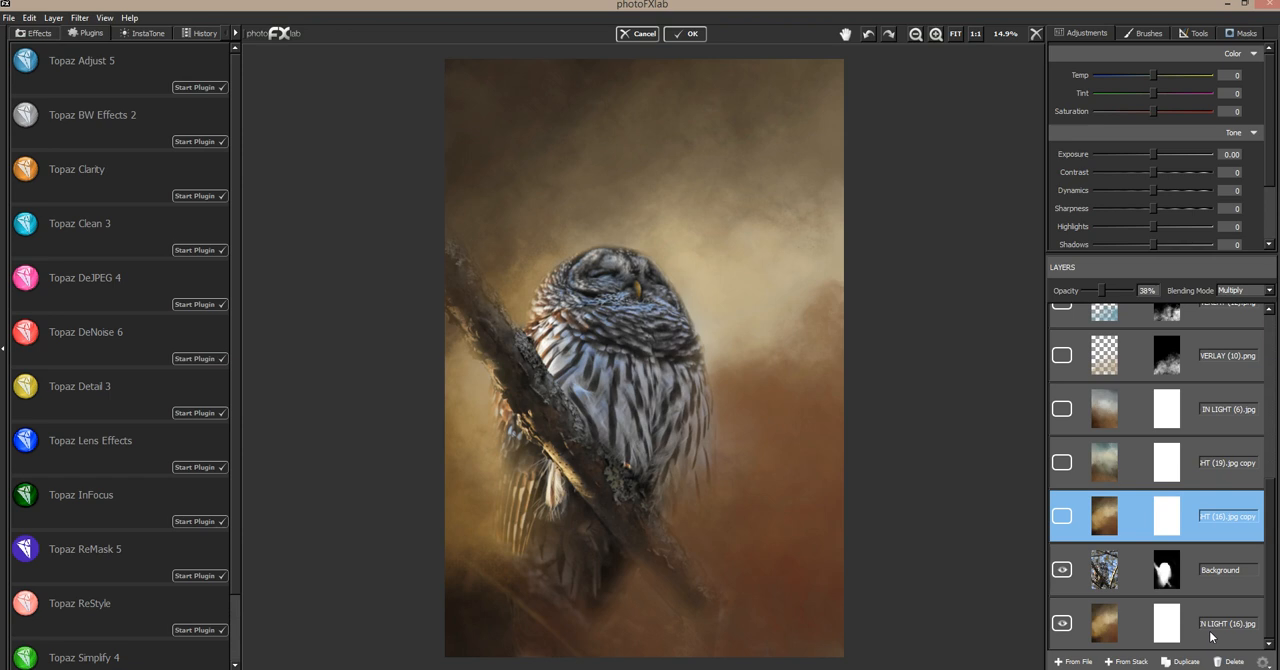
{"action": "left_click", "coordinate": [1063, 519]}
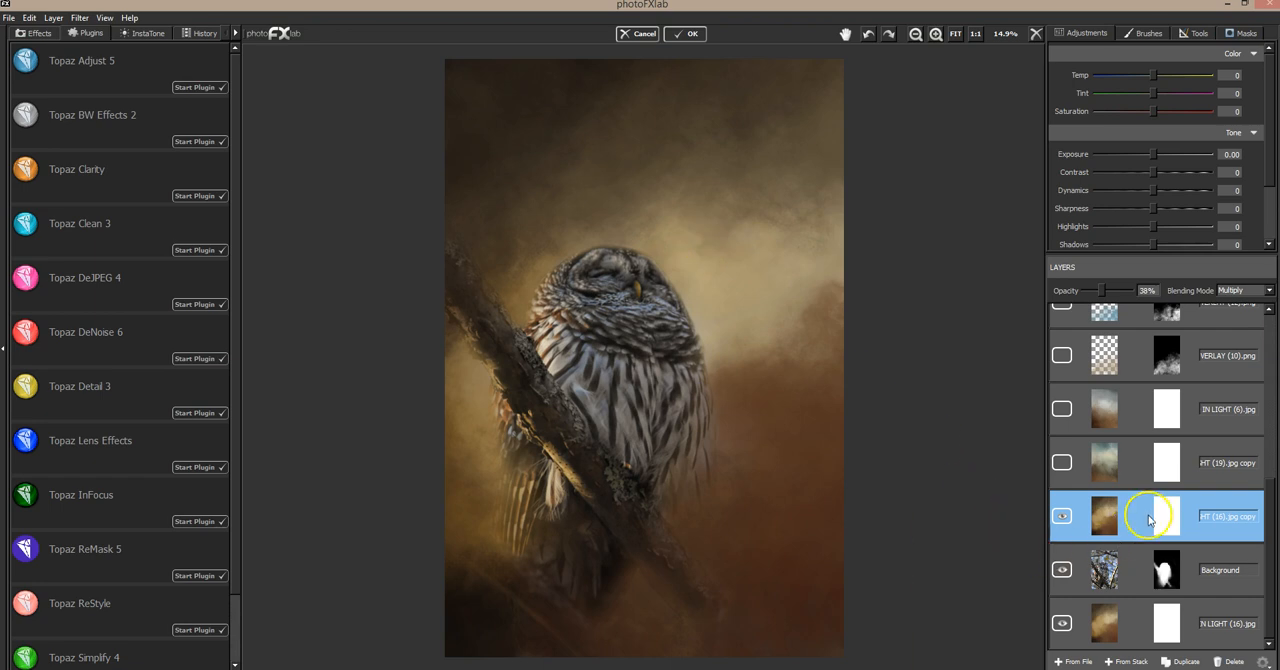
{"action": "left_click", "coordinate": [1218, 450]}
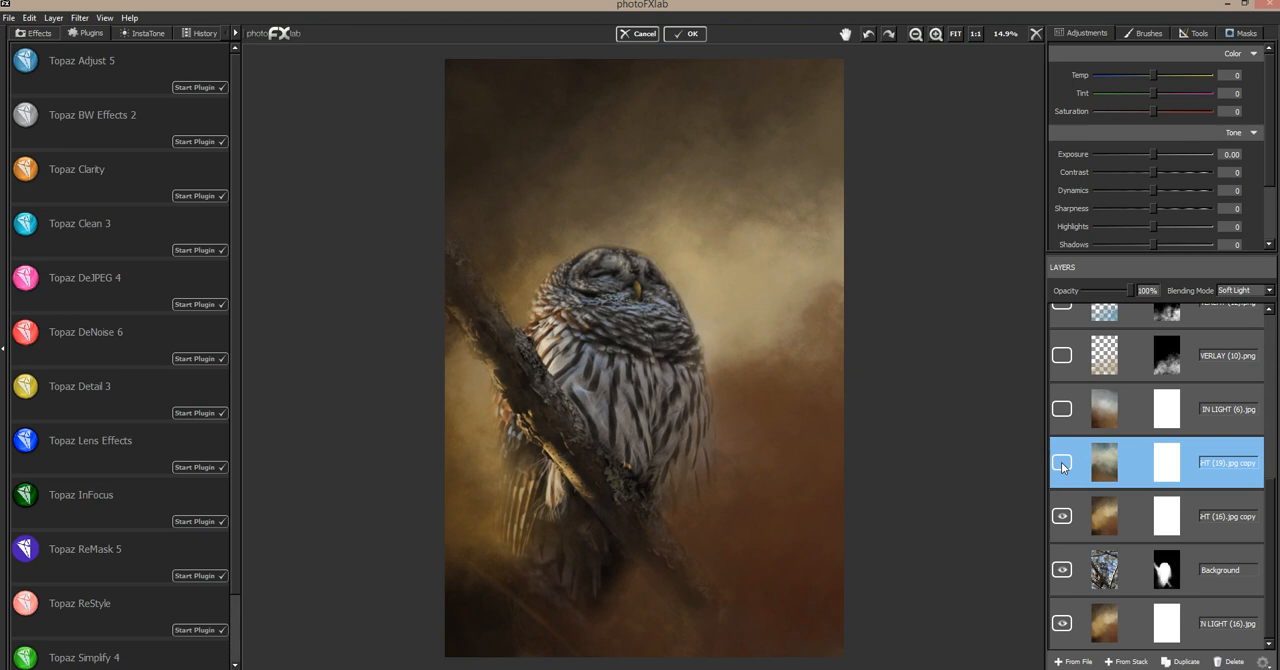
{"action": "left_click", "coordinate": [1062, 464]}
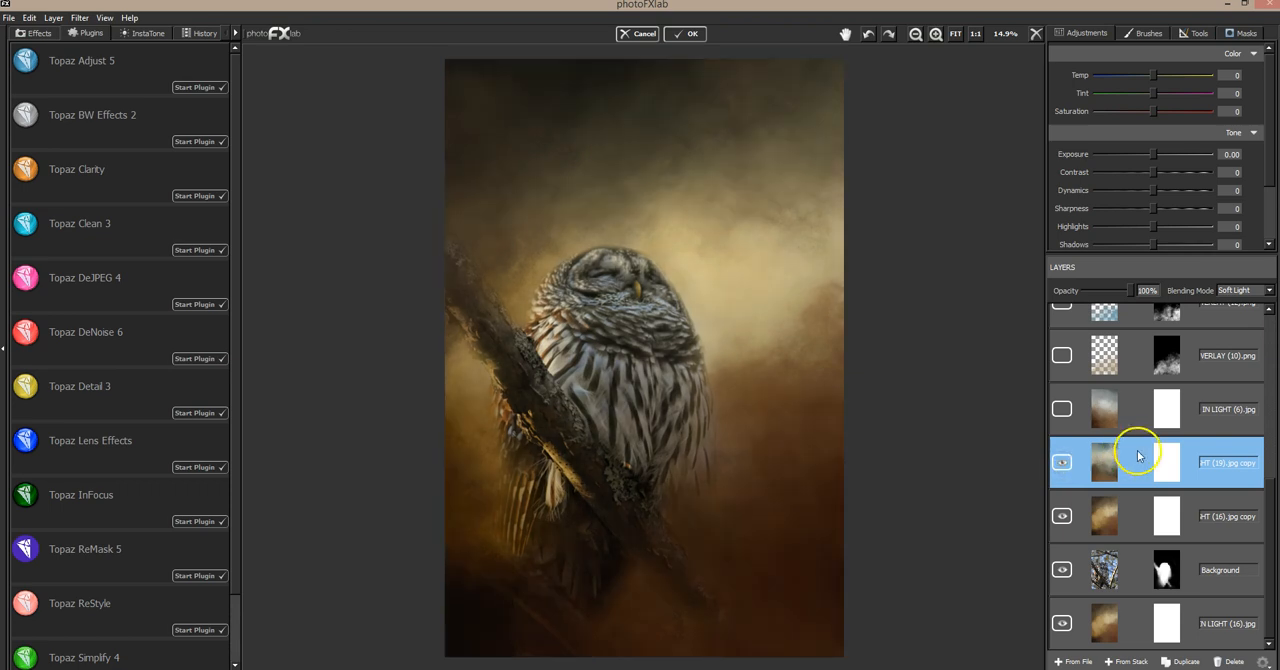
Try flipping the (19).jpg copy texture layer horizontally, and flip it back
{"action": "left_click", "coordinate": [1195, 35]}
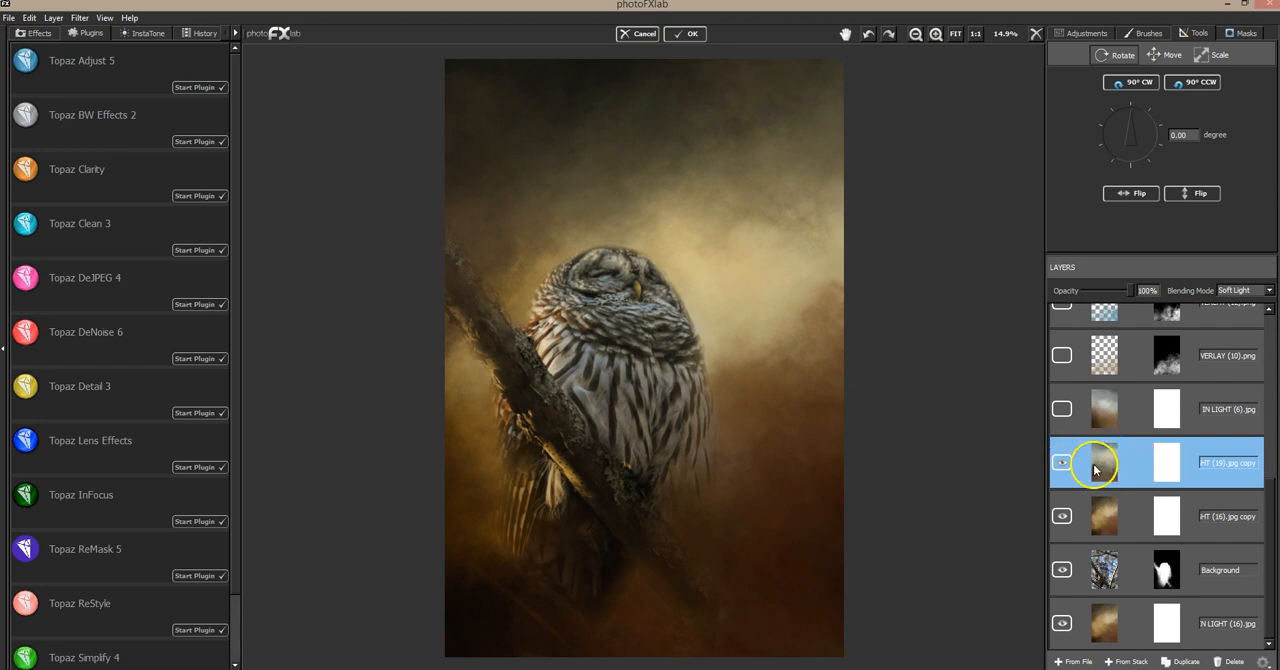
{"action": "left_click", "coordinate": [1132, 197]}
{"action": "left_click", "coordinate": [1132, 197]}
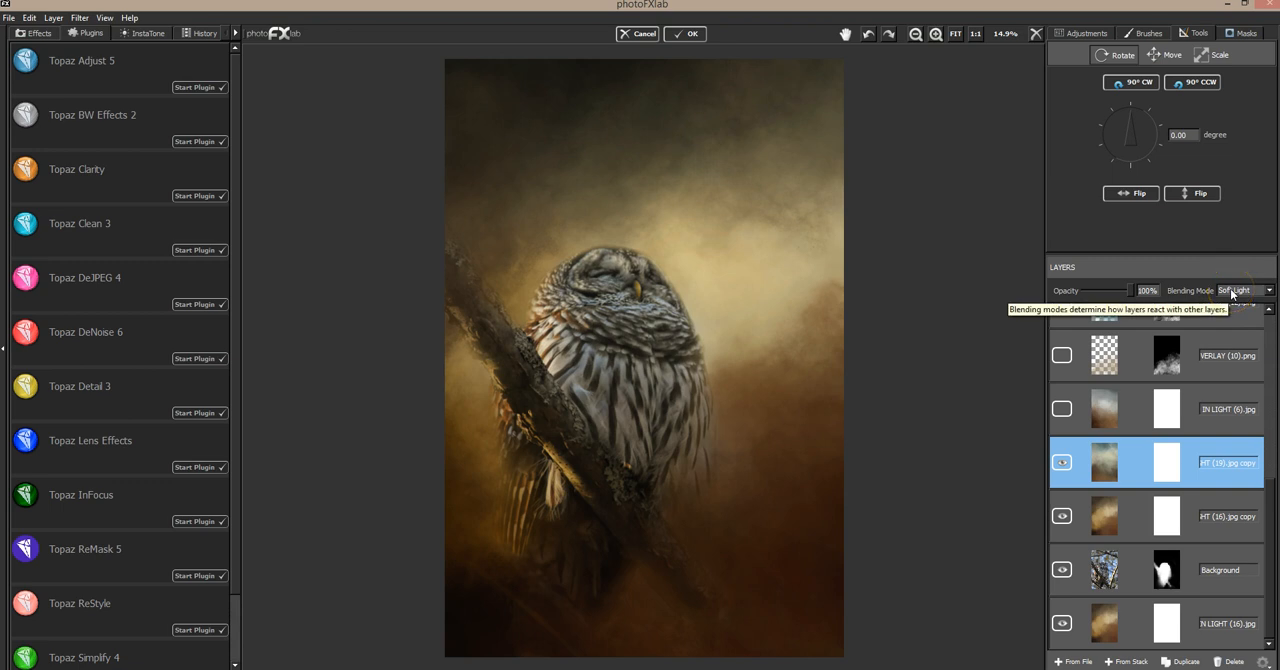
Select the IN LIGHT (6).jpg texture layer, open its transform tools and make the layer visible
{"action": "left_click", "coordinate": [1199, 428]}
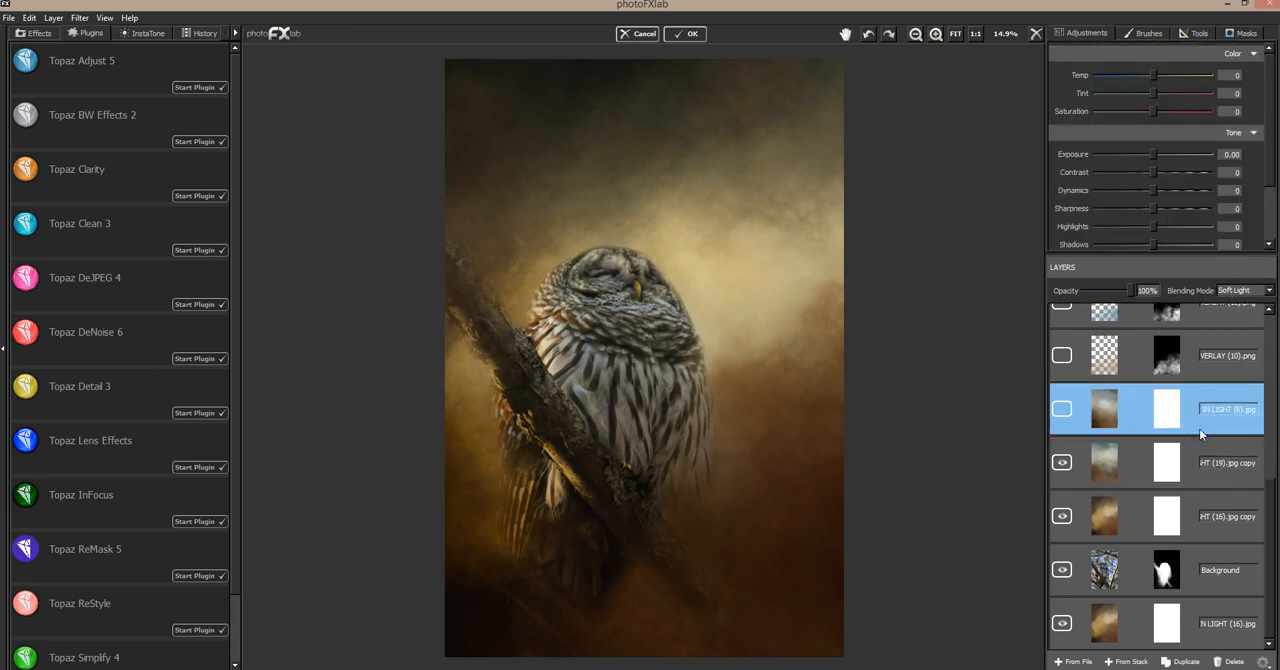
{"action": "left_click", "coordinate": [1199, 36]}
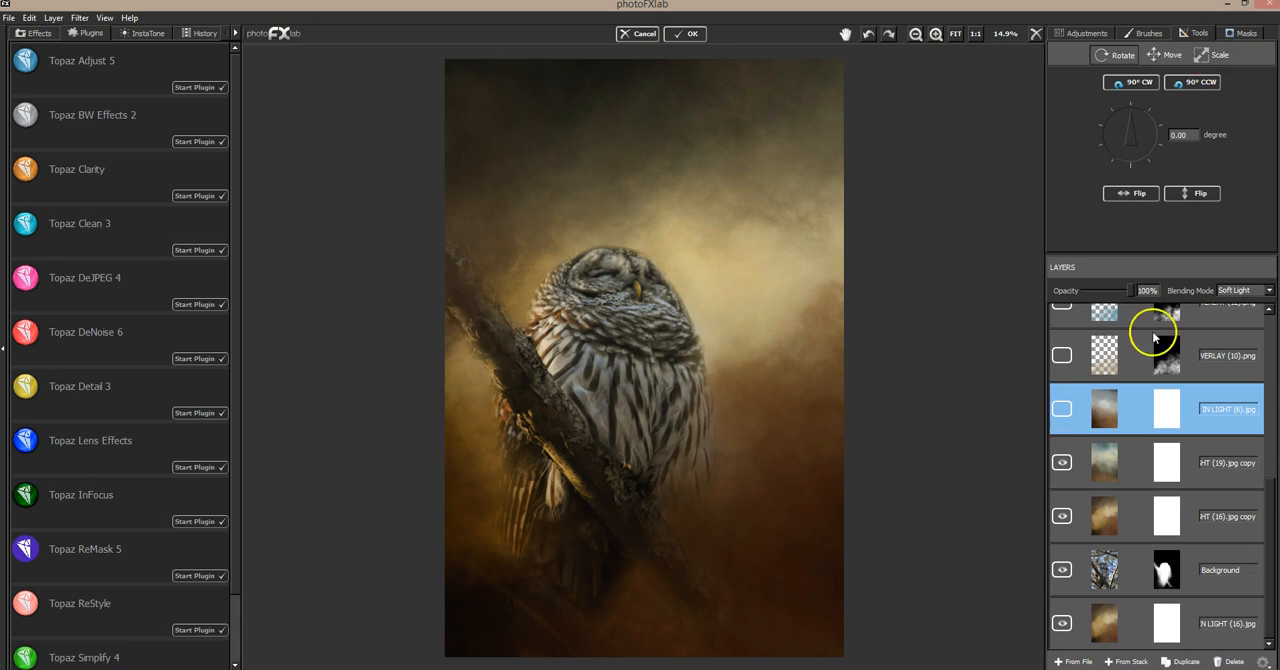
{"action": "left_click", "coordinate": [1061, 409]}
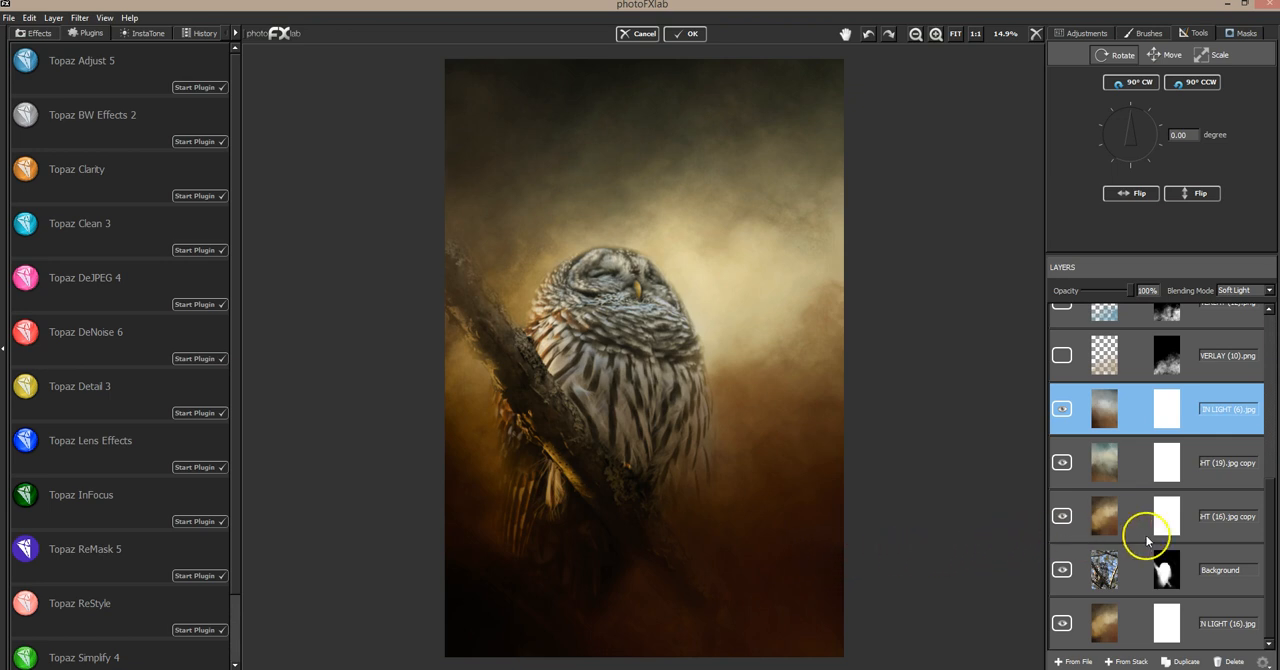
Show the lower (10).png overlay and the (12).png overlay to add fog around the bottom of the owl image
{"action": "left_click_drag", "start_coordinate": [1268, 497], "coordinate": [1263, 424]}
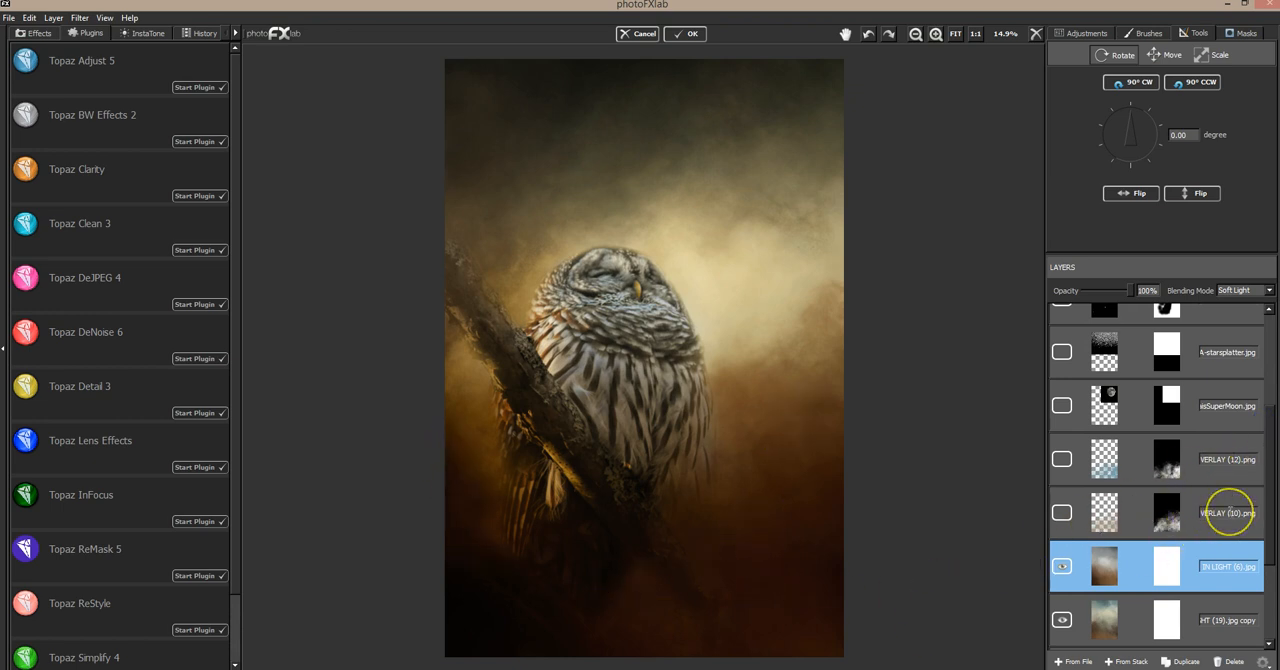
{"action": "left_click", "coordinate": [1225, 504]}
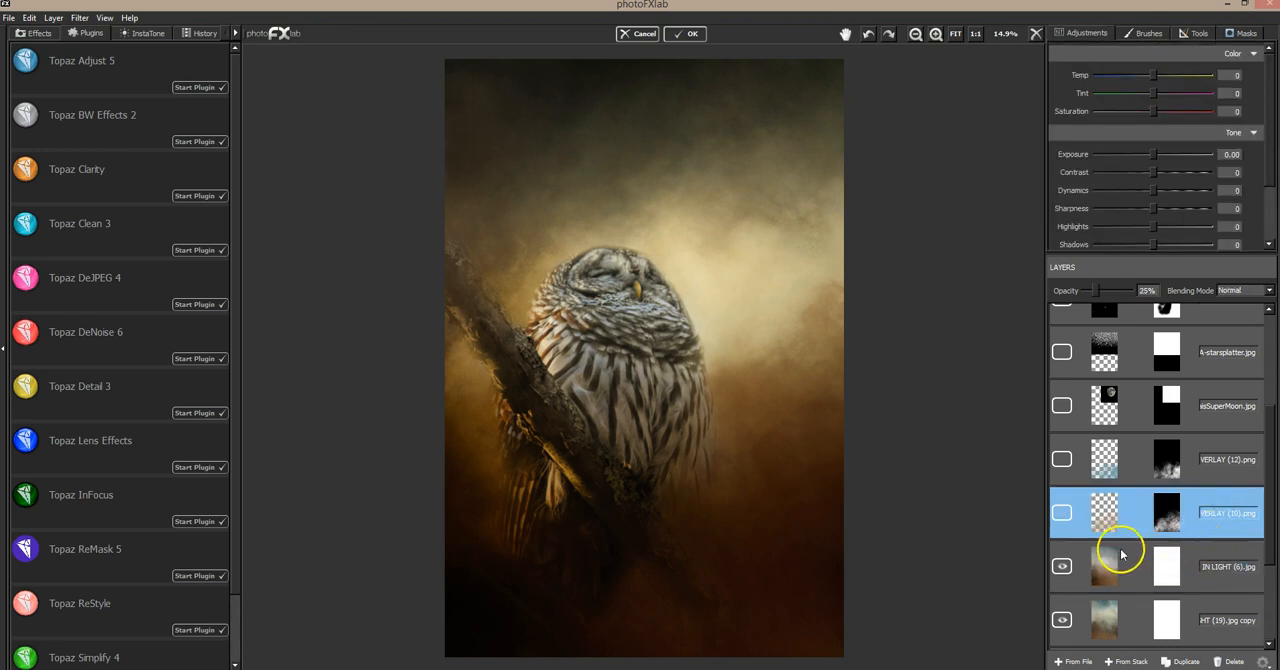
{"action": "left_click", "coordinate": [1062, 513]}
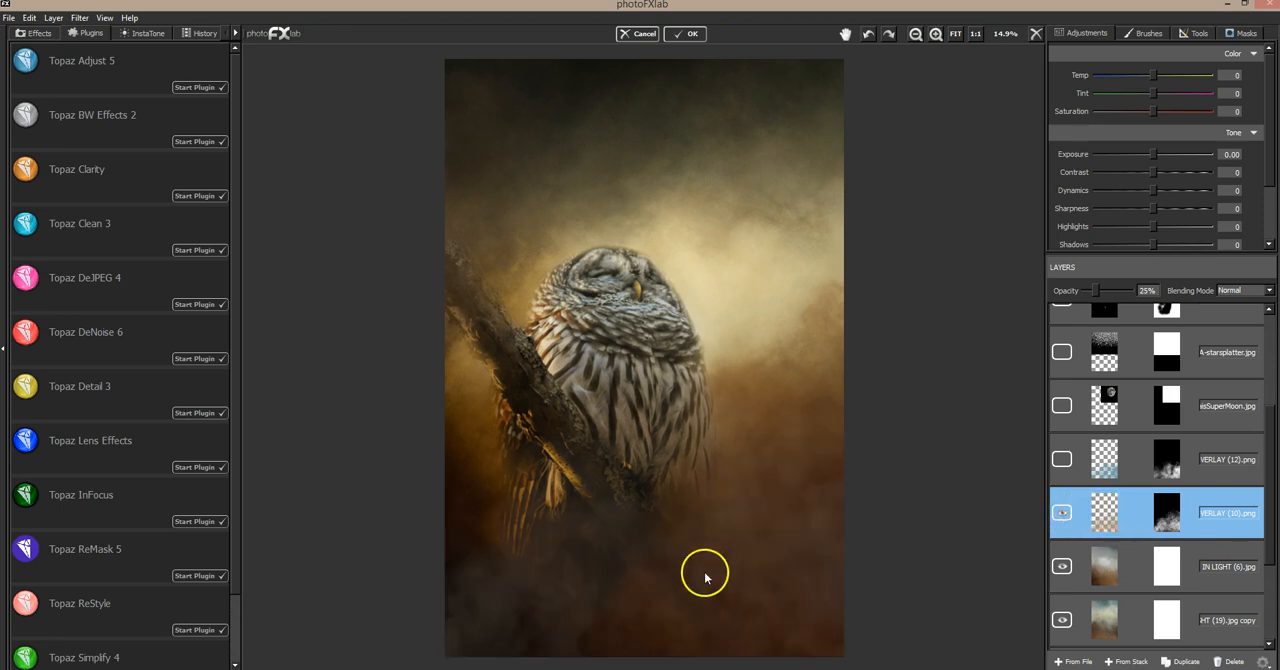
{"action": "left_click", "coordinate": [1194, 34]}
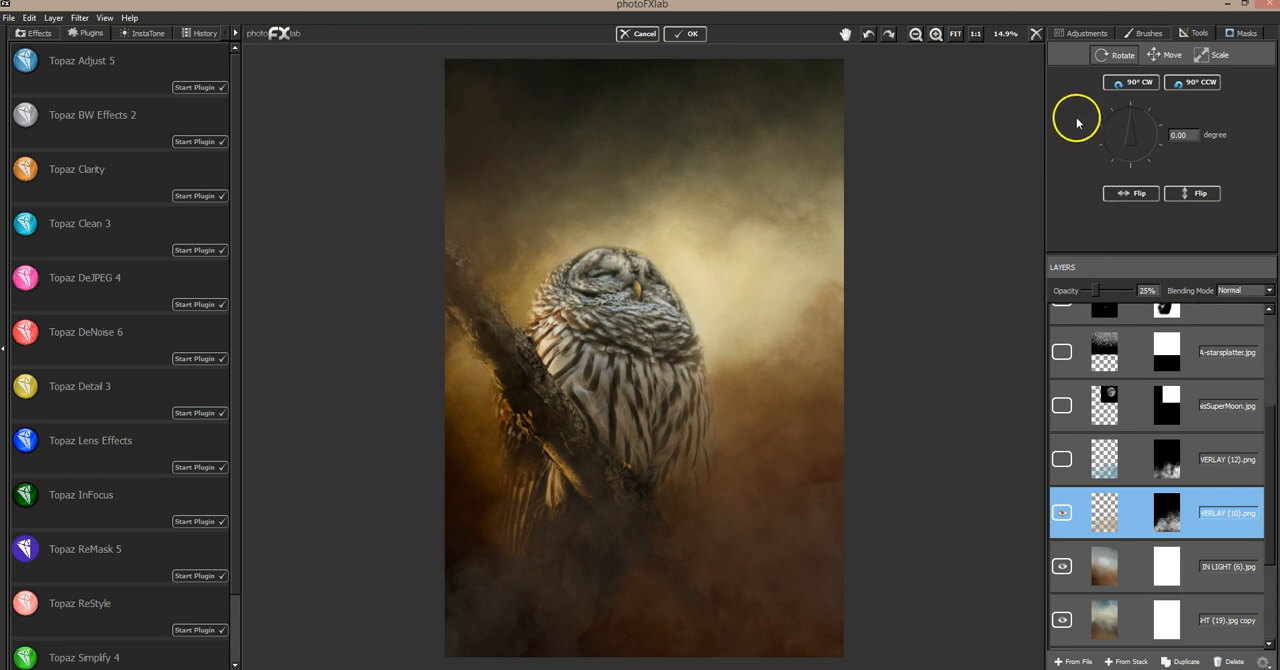
{"action": "left_click", "coordinate": [1090, 33]}
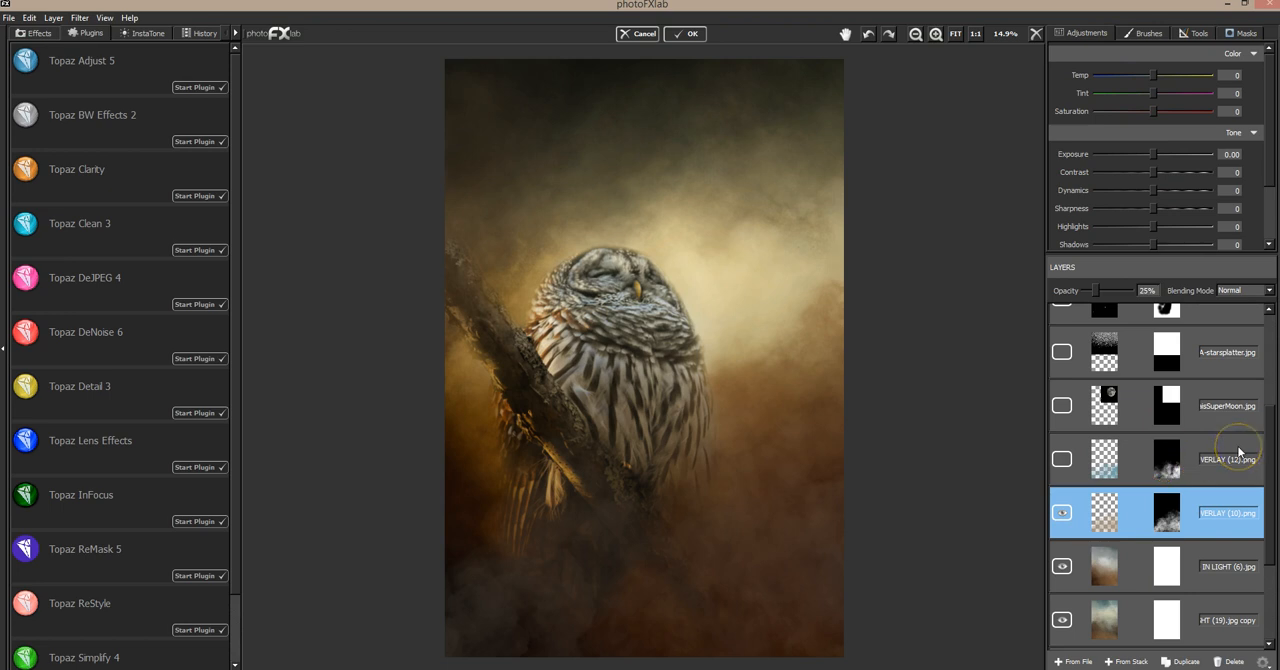
{"action": "left_click", "coordinate": [1239, 453]}
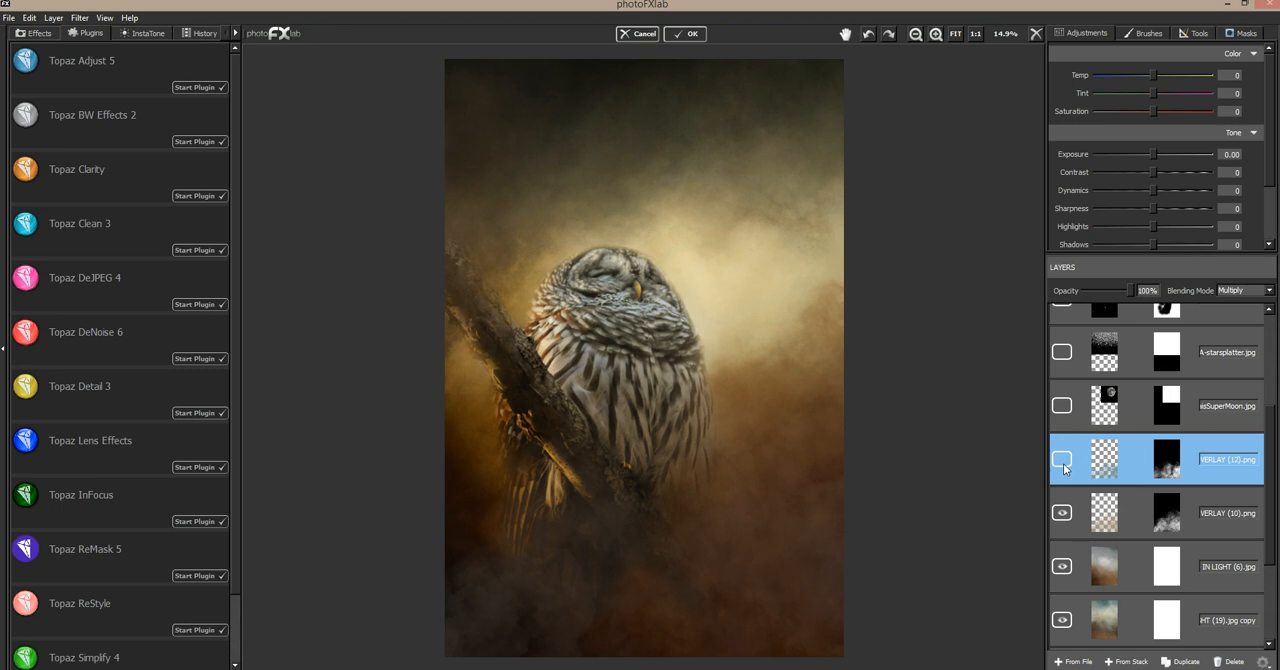
{"action": "left_click", "coordinate": [1062, 462]}
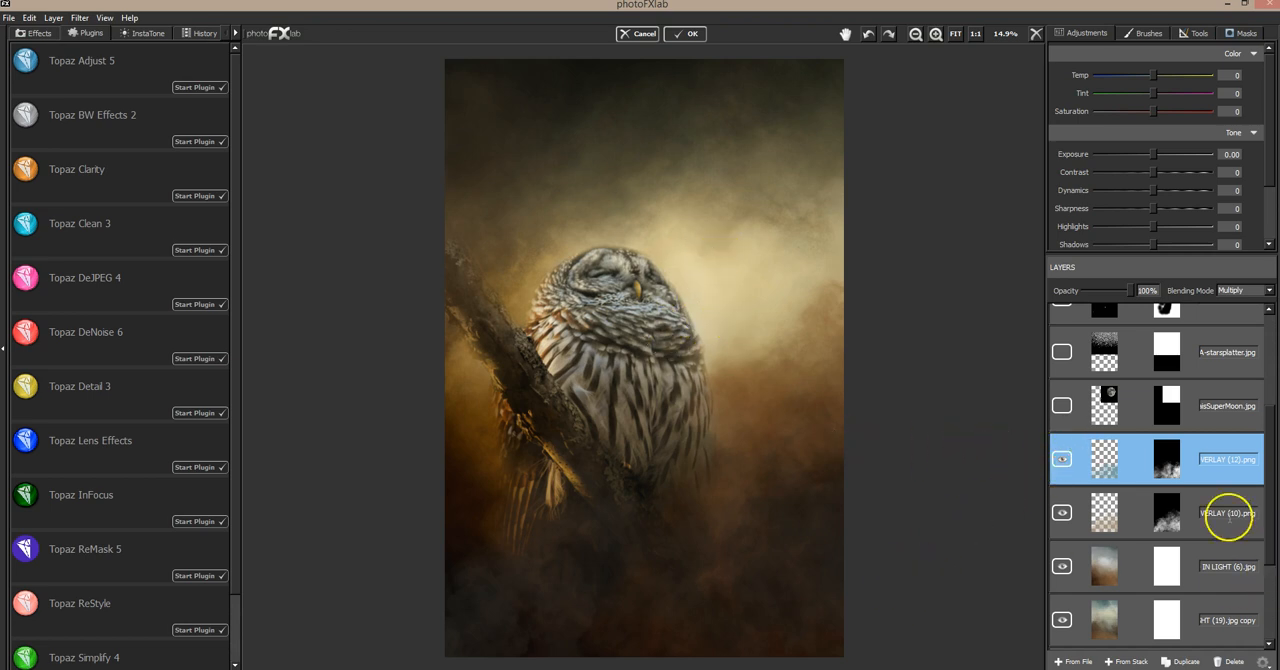
Select and show the SuperMoon.jpg layer, and open its transform tools
{"action": "scroll", "coordinate": [1171, 476], "scroll_direction": "up", "scroll_amount": 3}
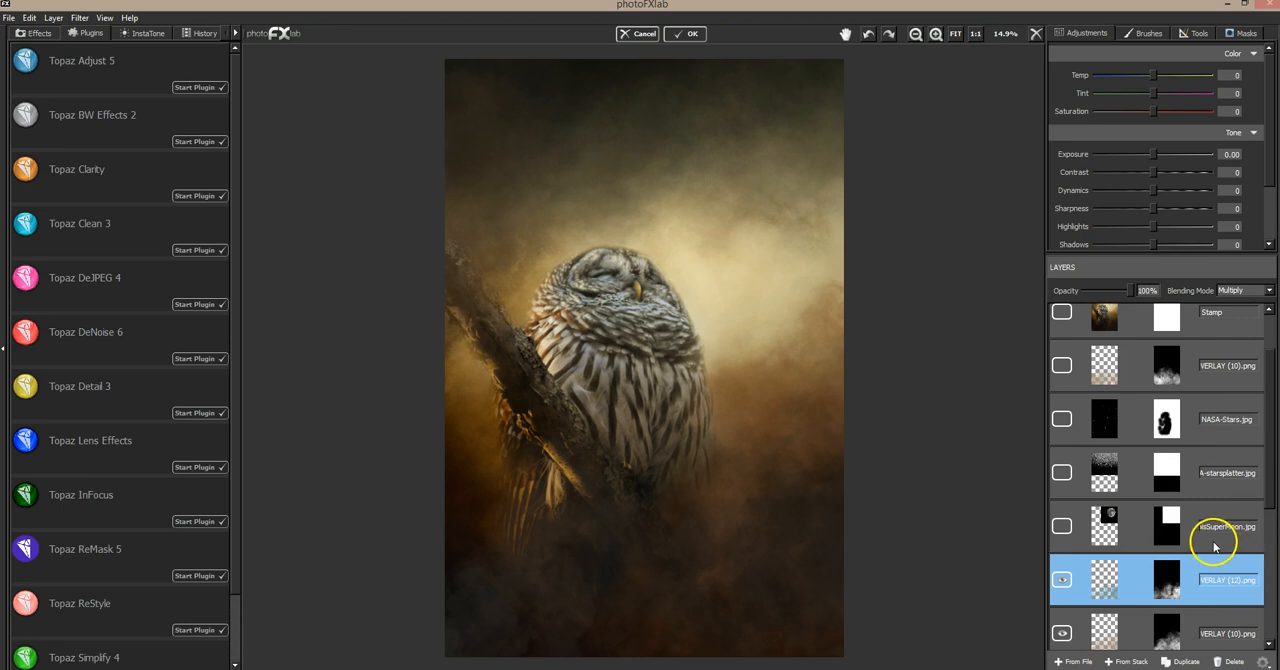
{"action": "left_click", "coordinate": [1217, 510]}
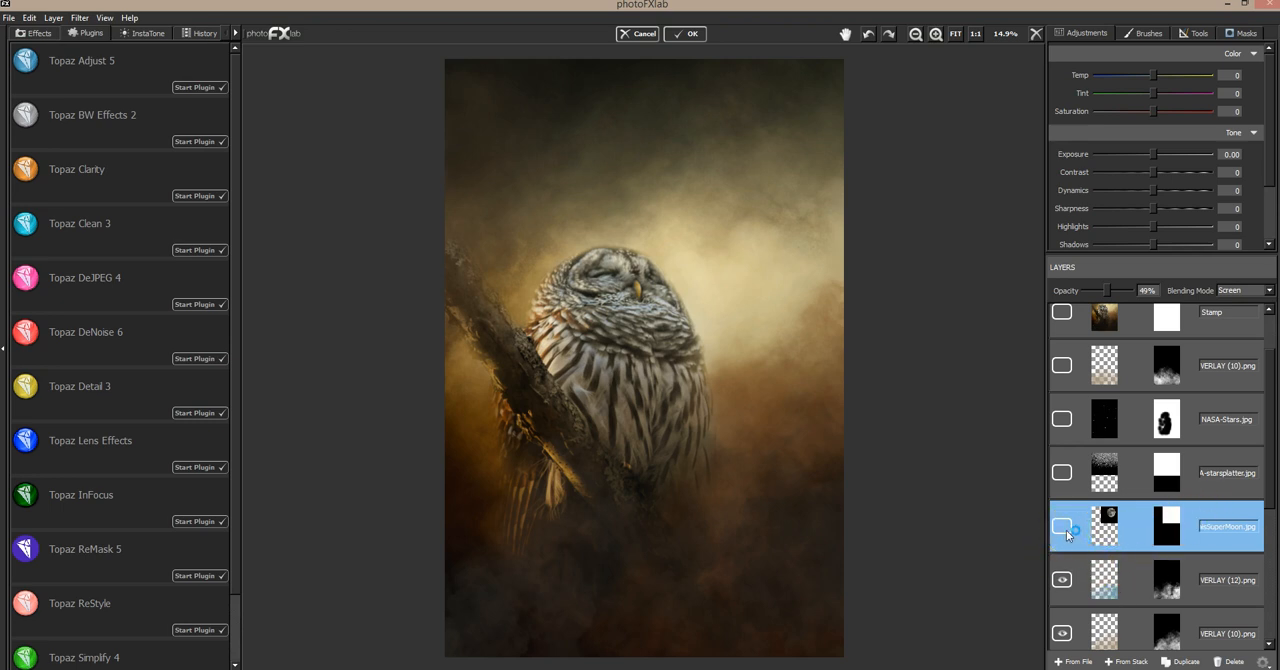
{"action": "left_click", "coordinate": [1063, 529]}
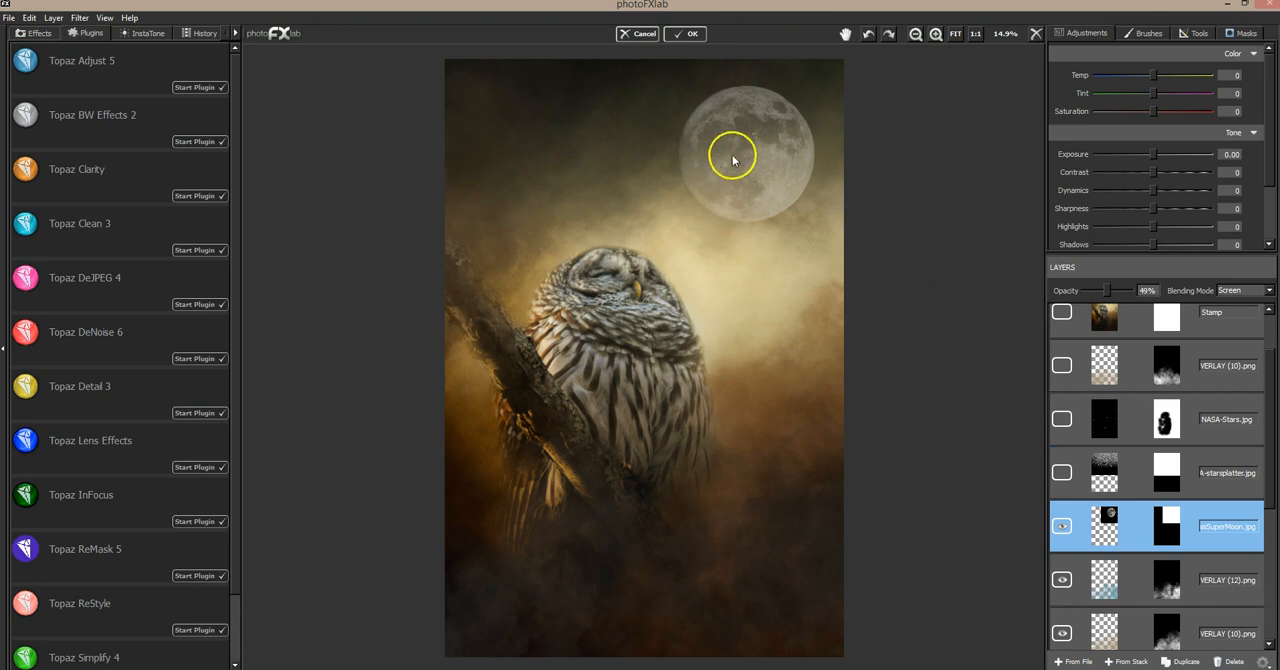
{"action": "left_click", "coordinate": [1200, 37]}
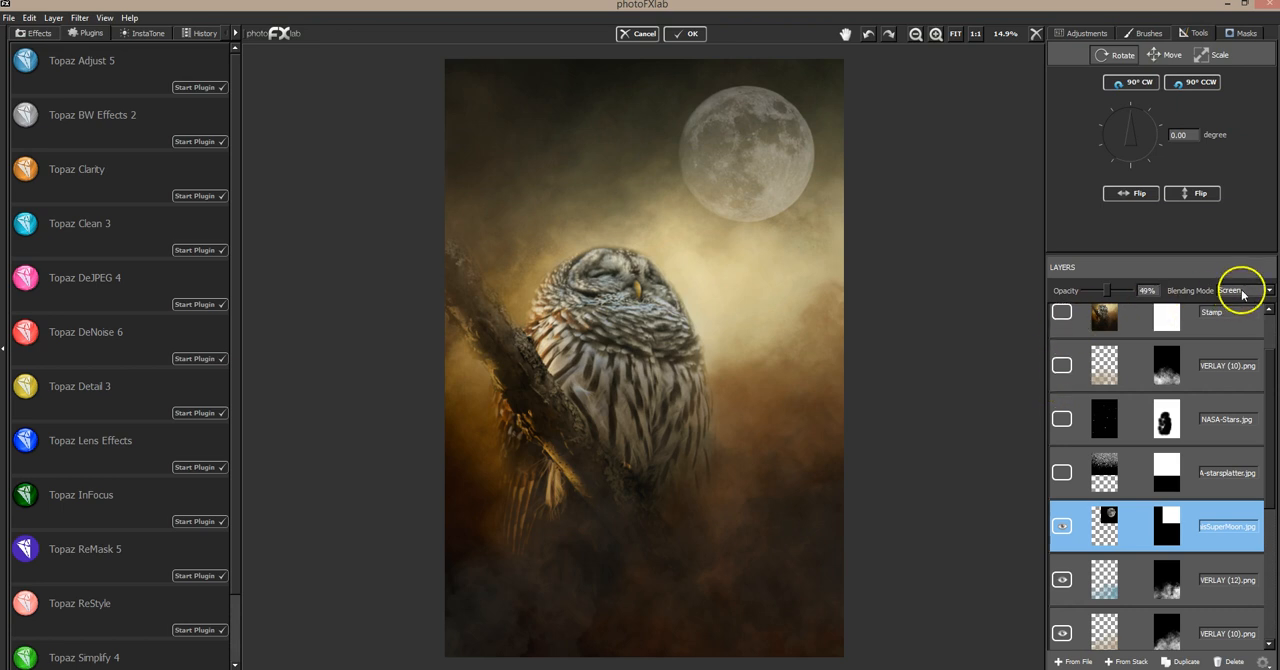
{"action": "mouse_move", "coordinate": [1103, 295]}
{"action": "left_mouse_down"}
{"action": "mouse_move", "coordinate": [1141, 291]}
{"action": "mouse_move", "coordinate": [1109, 297]}
{"action": "left_mouse_up"}
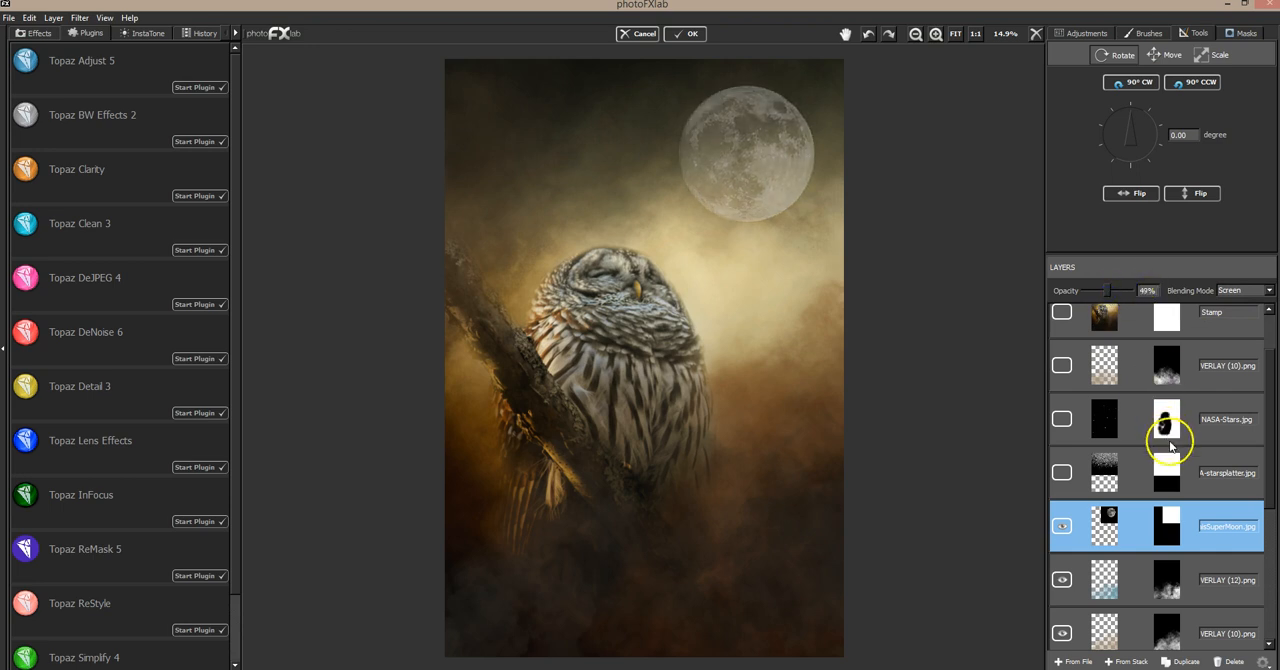
Show the starsplatter.jpg layer and the NASA-Stars.jpg layer to add stars to the scene
{"action": "left_click", "coordinate": [1221, 460]}
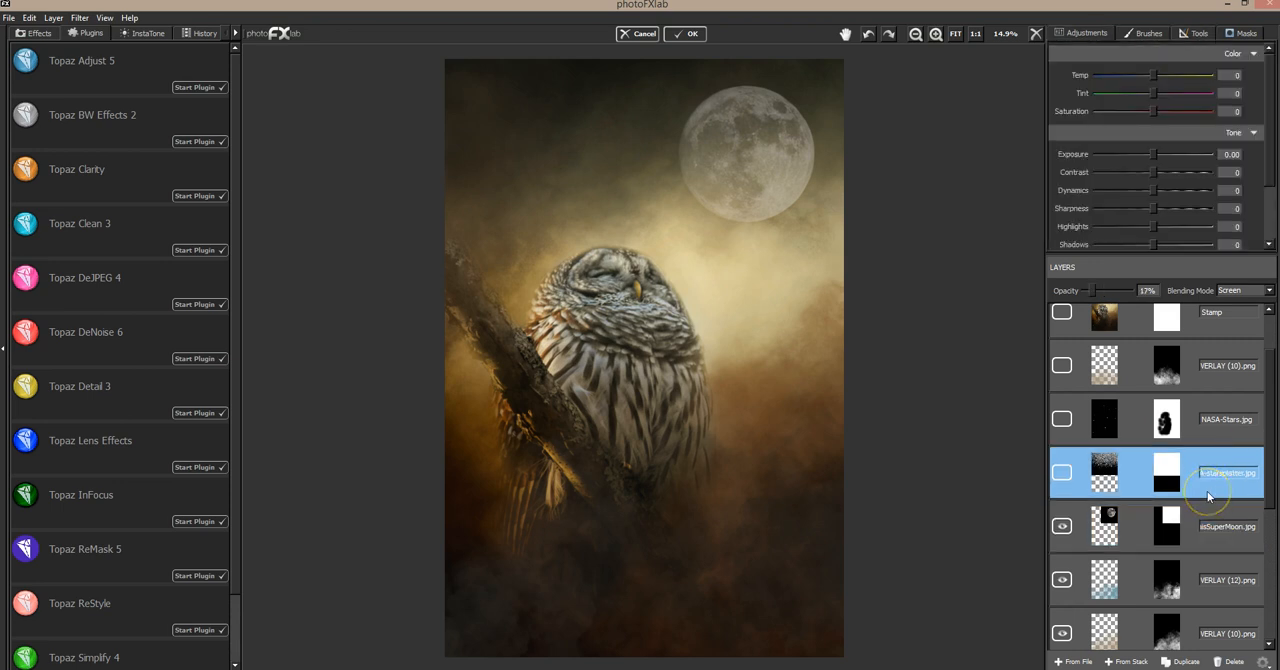
{"action": "left_click", "coordinate": [1062, 474]}
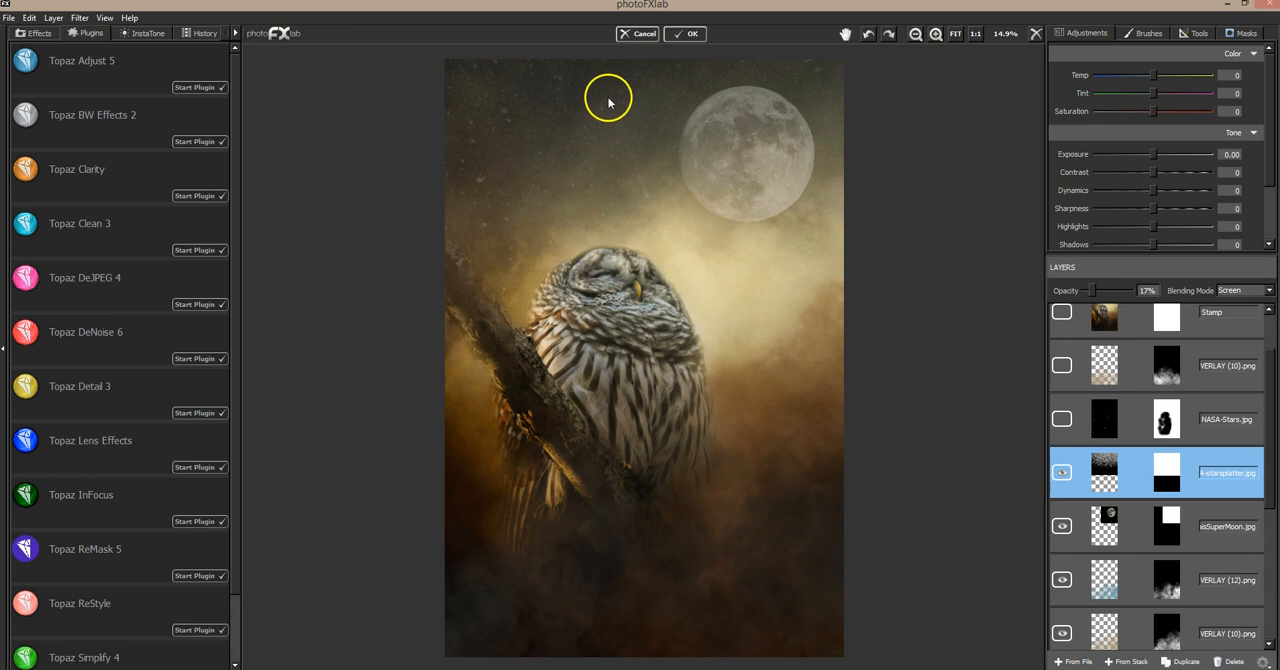
{"action": "left_click", "coordinate": [1194, 36]}
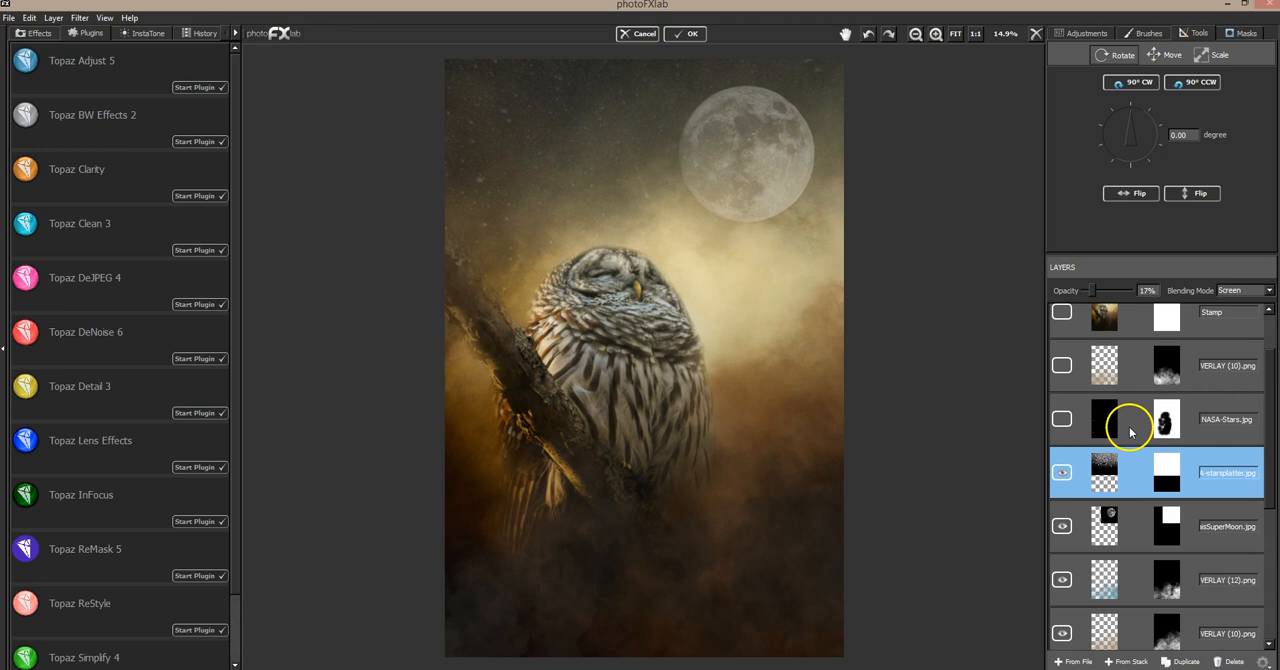
{"action": "left_click", "coordinate": [1233, 432]}
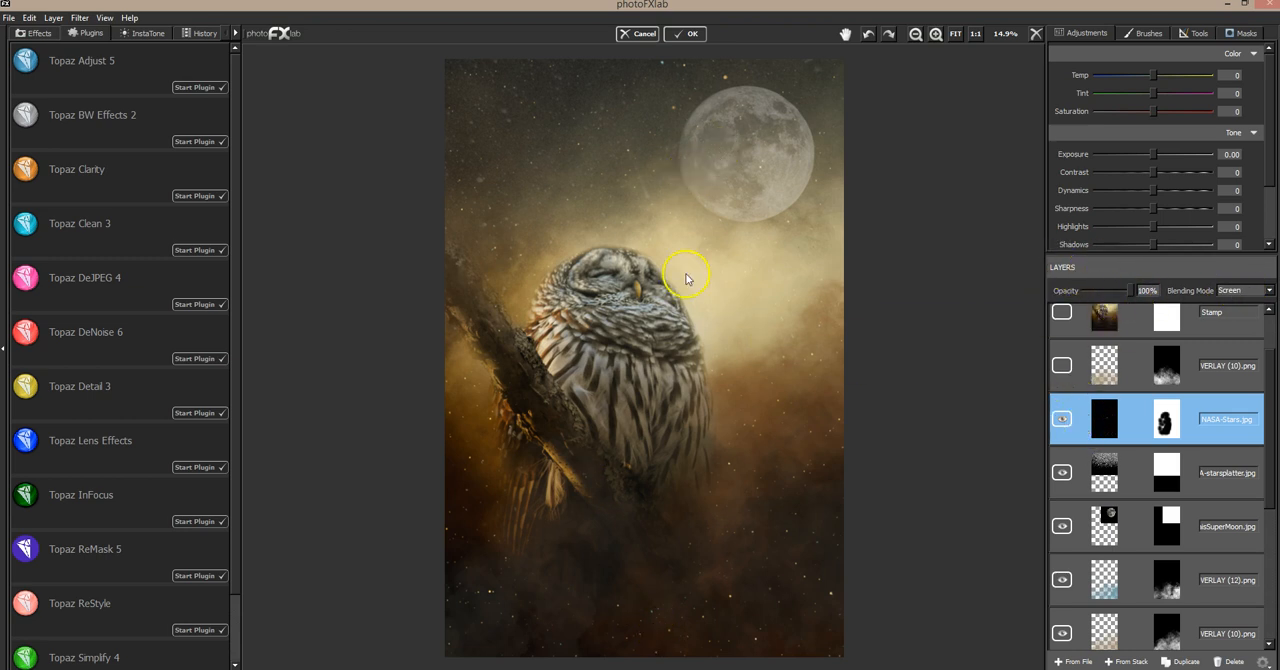
Open the transform tools for the NASA-Stars.jpg layer, and select and show the (10).png overlay layer above it
{"action": "left_click", "coordinate": [1190, 34]}
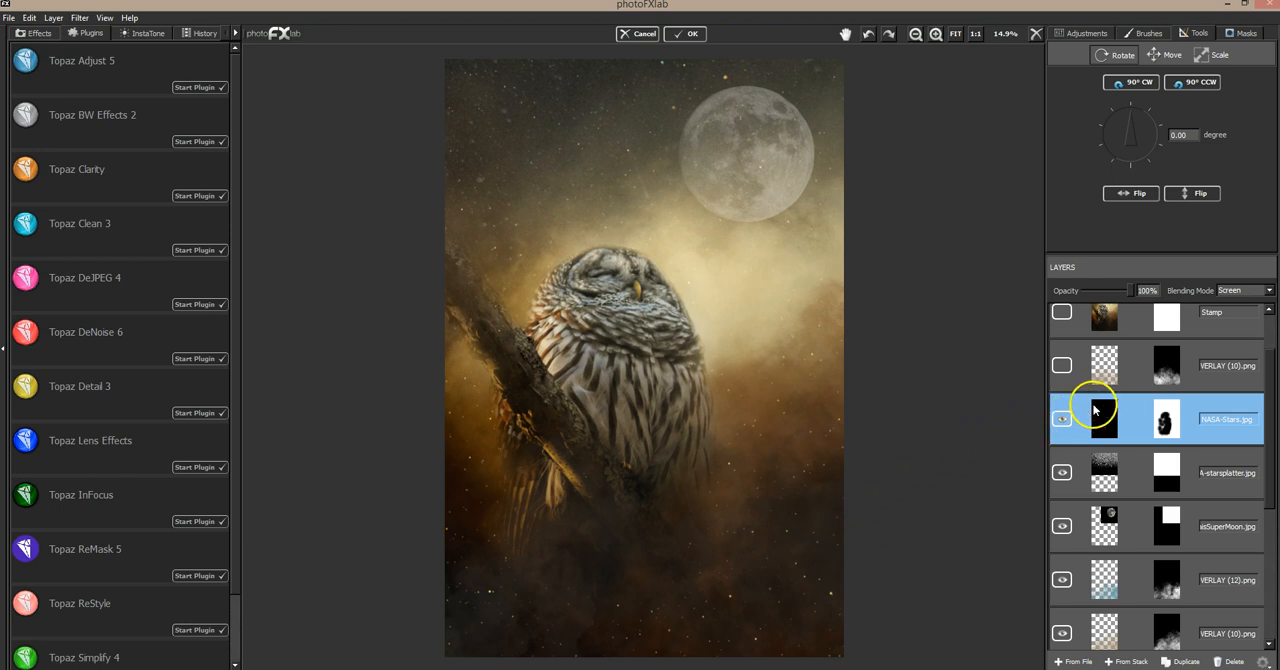
{"action": "left_click", "coordinate": [1062, 420]}
{"action": "left_click_drag", "start_coordinate": [1269, 378], "coordinate": [1270, 328]}
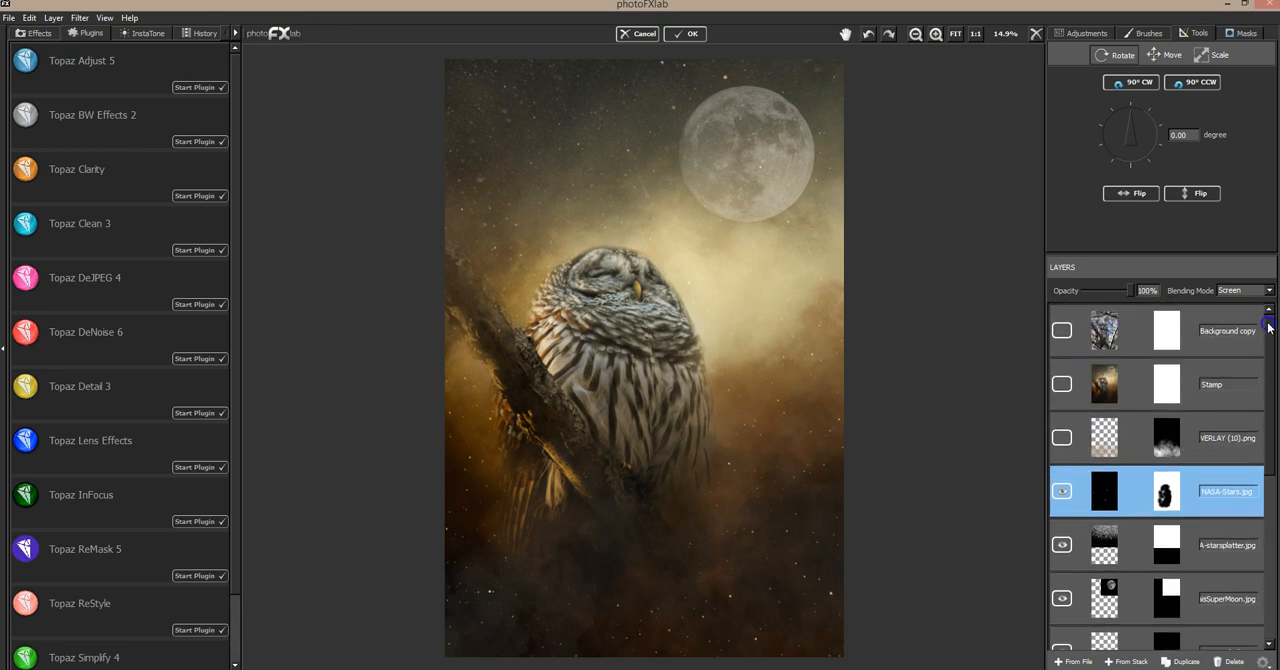
{"action": "left_click", "coordinate": [1217, 430]}
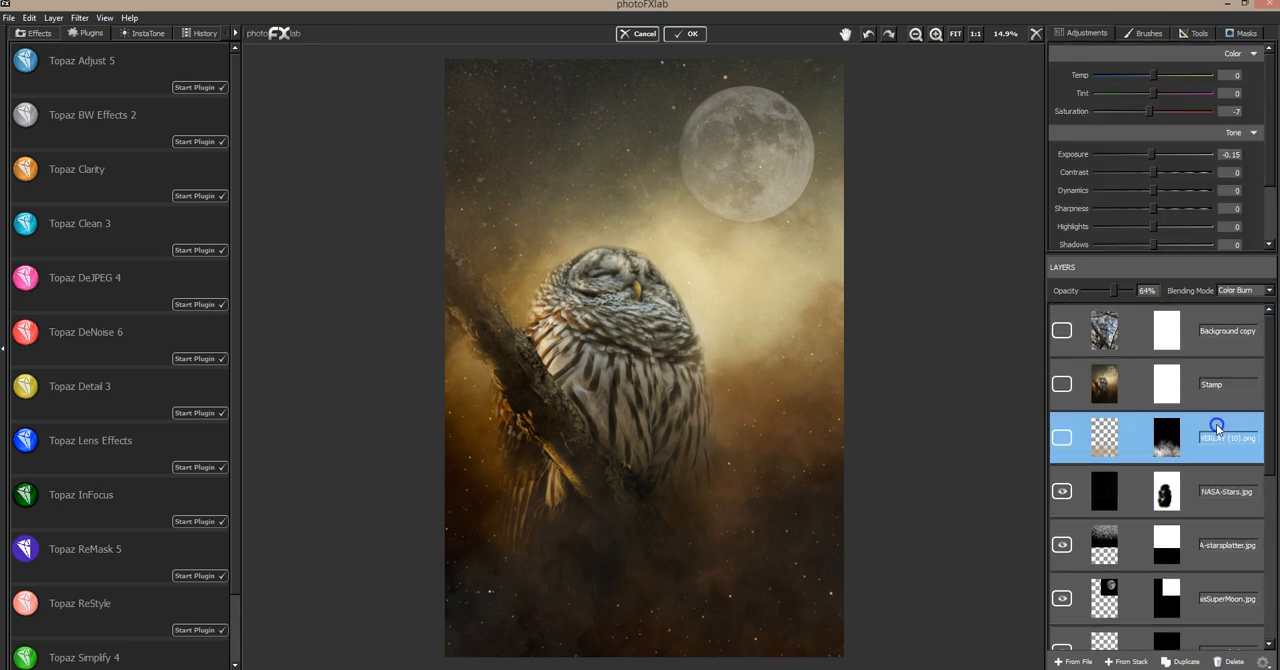
{"action": "left_click", "coordinate": [1063, 439]}
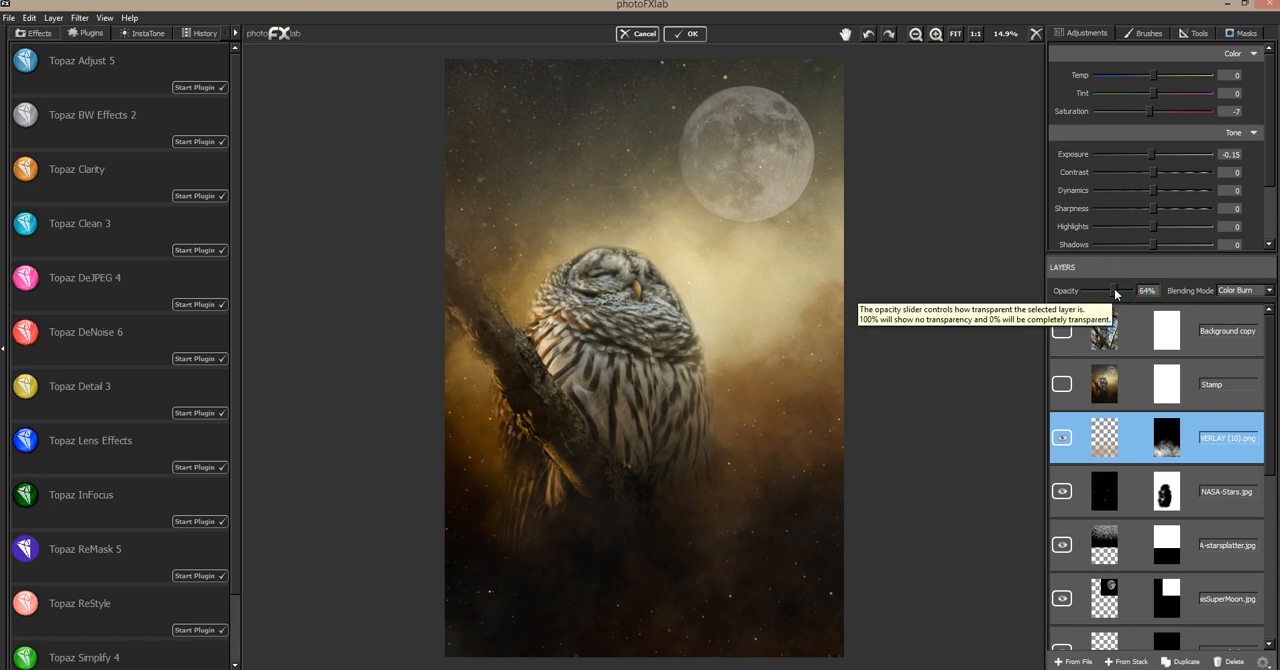
Compare the image with the upper (10).png overlay hidden and shown, and try flipping the overlay horizontally and back
{"action": "left_click", "coordinate": [1193, 33]}
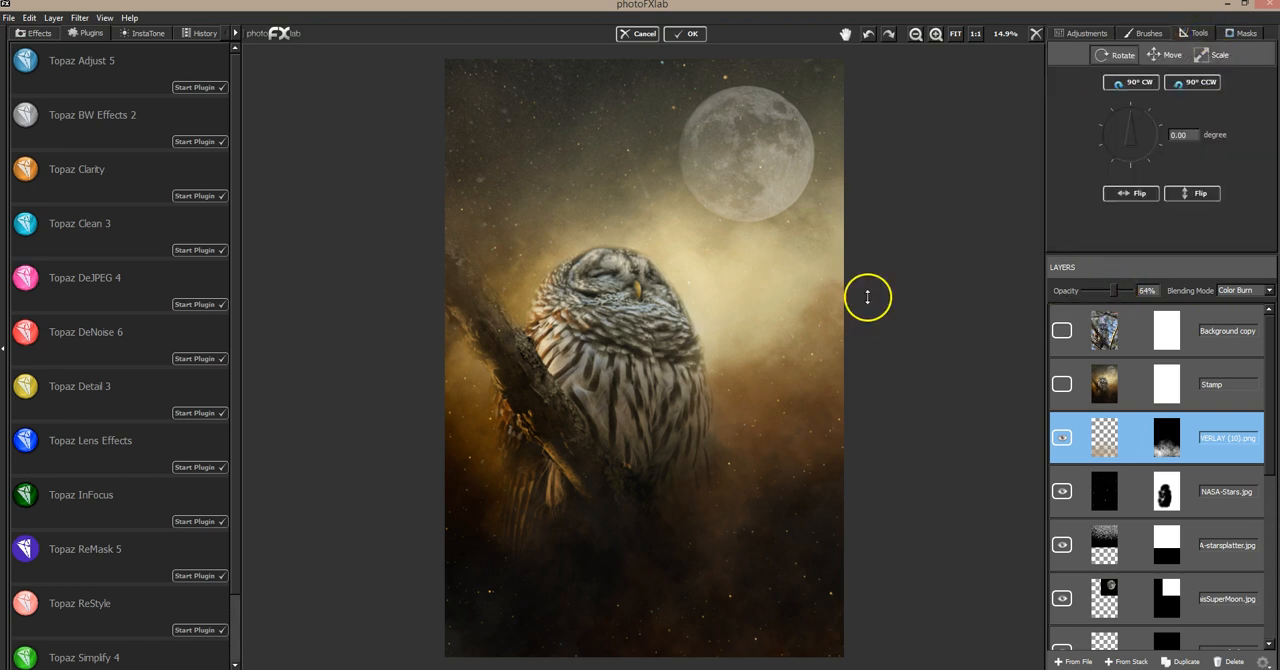
{"action": "left_click", "coordinate": [1062, 439]}
{"action": "left_click", "coordinate": [1061, 439]}
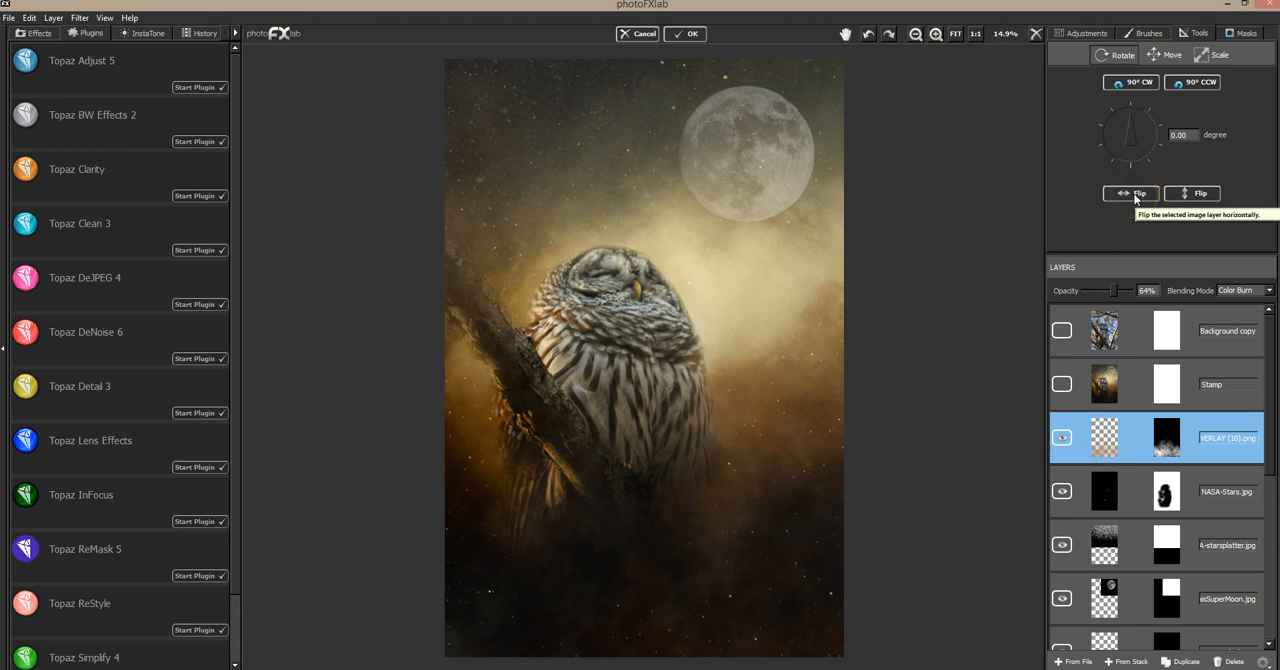
{"action": "left_click", "coordinate": [1137, 194]}
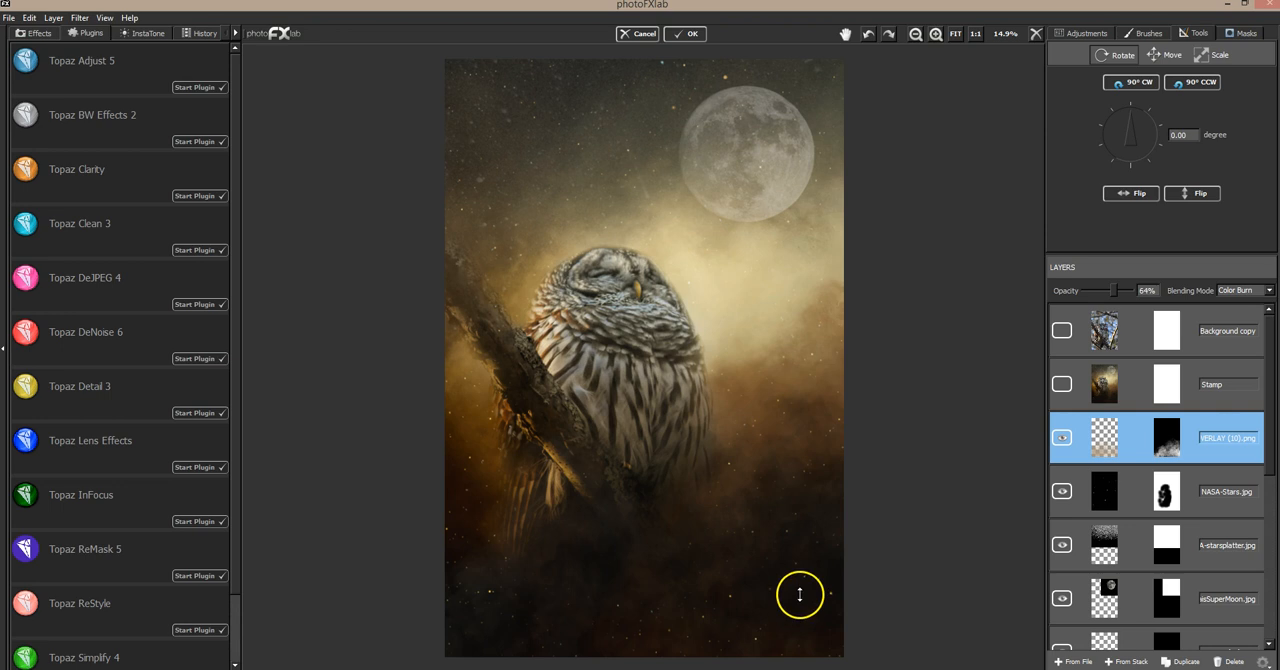
{"action": "left_click", "coordinate": [1130, 196]}
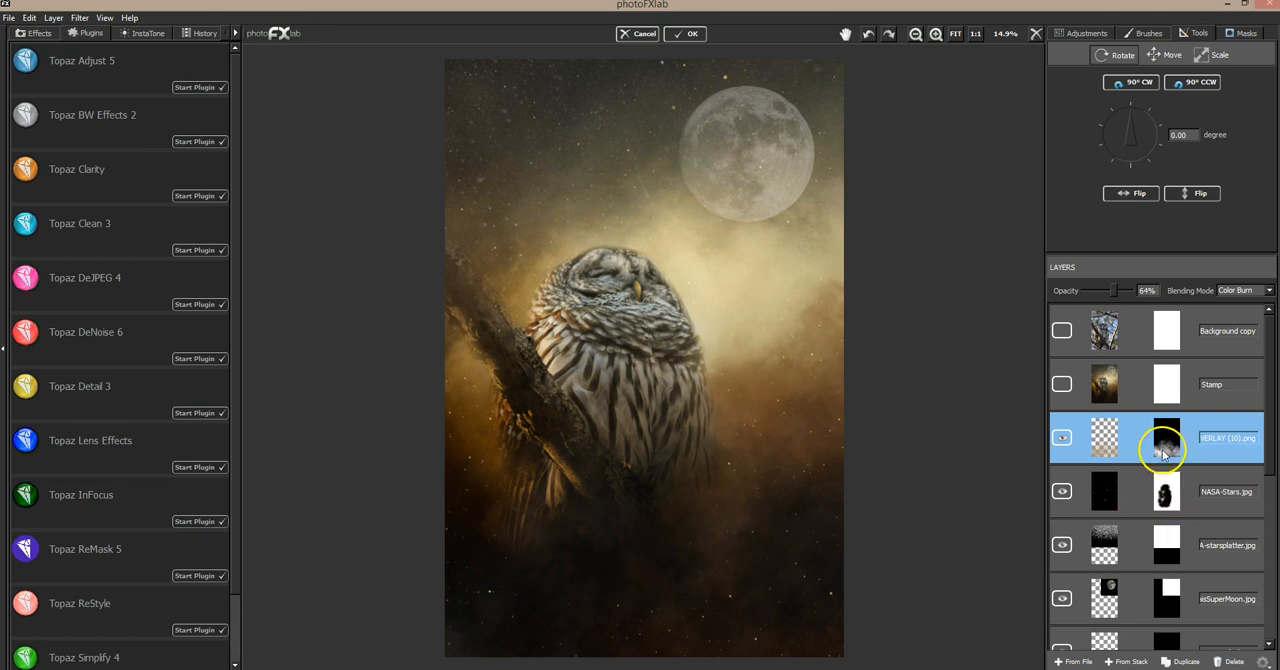
Show and select the Stamp layer, and compare it with the original photo by briefly showing the Background copy layer
{"action": "left_click", "coordinate": [1062, 384]}
{"action": "left_click", "coordinate": [1208, 370]}
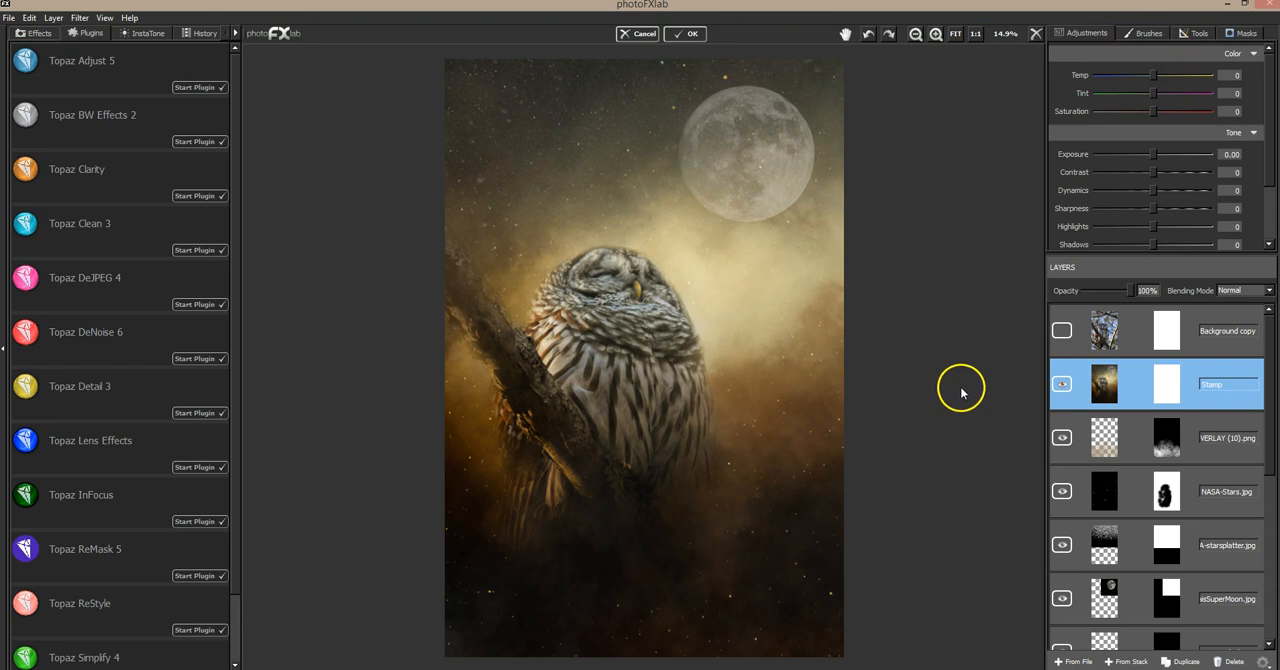
{"action": "left_click", "coordinate": [1063, 332]}
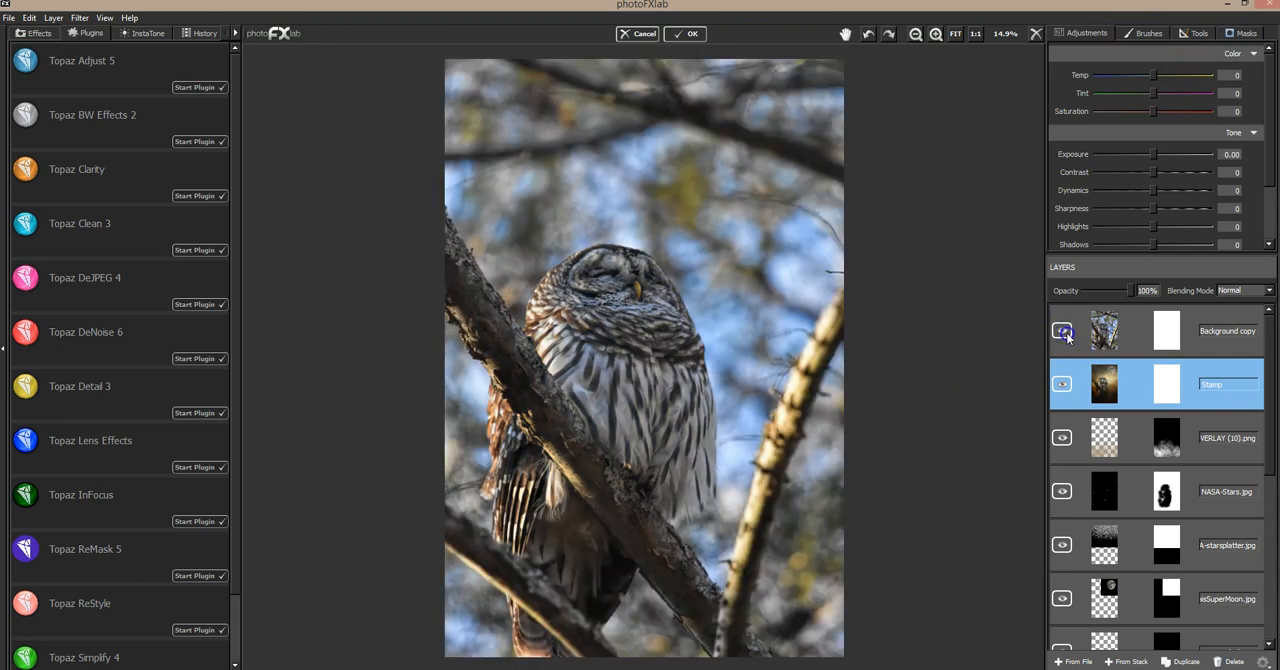
{"action": "left_click", "coordinate": [1063, 332]}
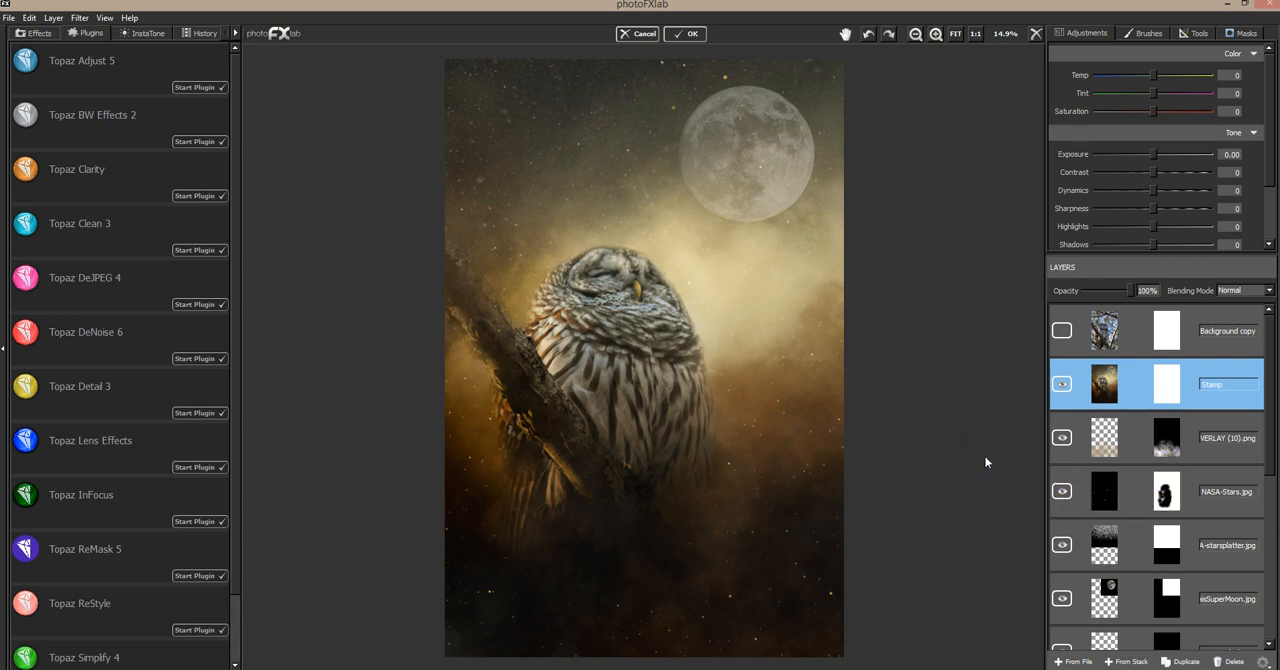
Review the whole layer stack of the owl composite, from the Background copy layer down to the IN LIGHT (16).jpg texture
{"action": "scroll", "coordinate": [1160, 525], "scroll_direction": "down", "scroll_amount": 5}
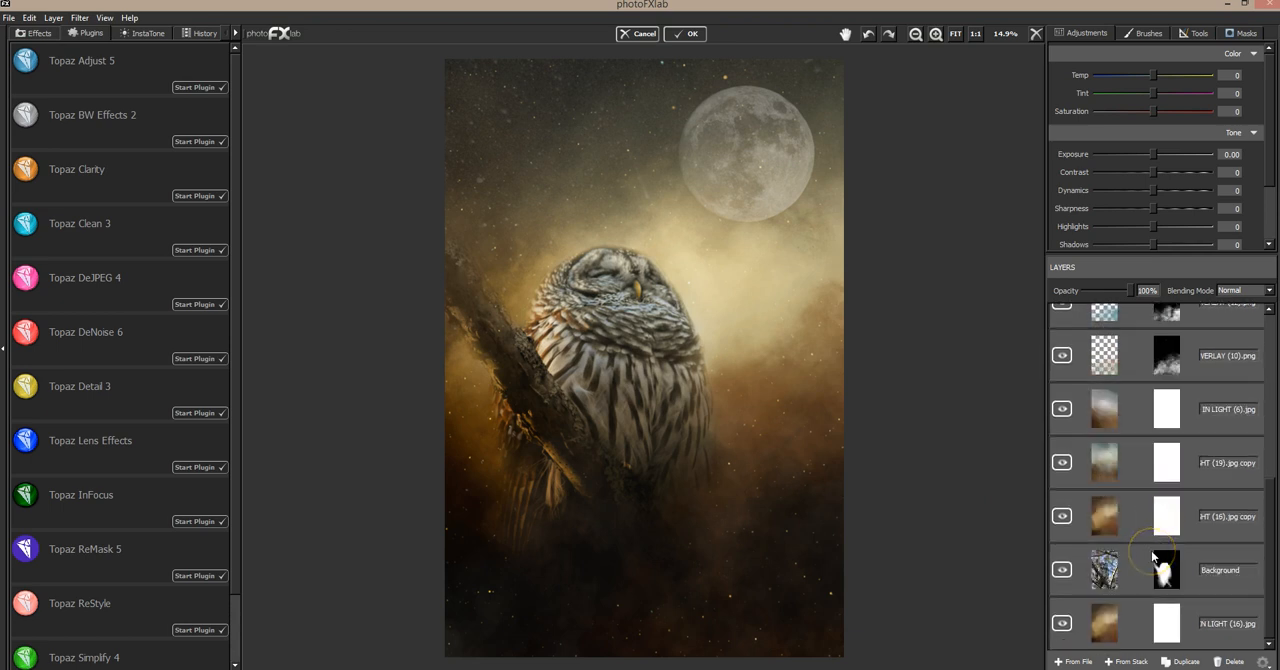
{"action": "scroll", "coordinate": [1152, 551], "scroll_direction": "up", "scroll_amount": 7}
{"action": "scroll", "coordinate": [1152, 549], "scroll_direction": "up", "scroll_amount": 1}
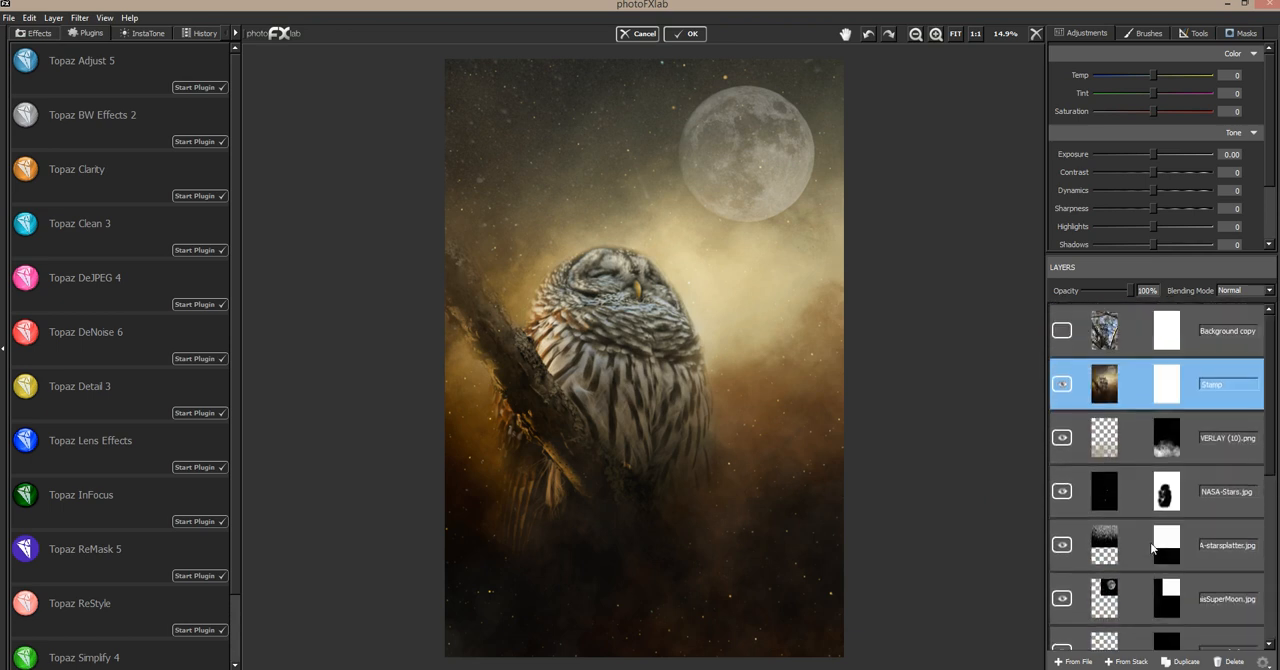
{"action": "scroll", "coordinate": [1150, 545], "scroll_direction": "down", "scroll_amount": 1}
{"action": "scroll", "coordinate": [1147, 536], "scroll_direction": "up", "scroll_amount": 1}
{"action": "scroll", "coordinate": [1134, 526], "scroll_direction": "down", "scroll_amount": 2}
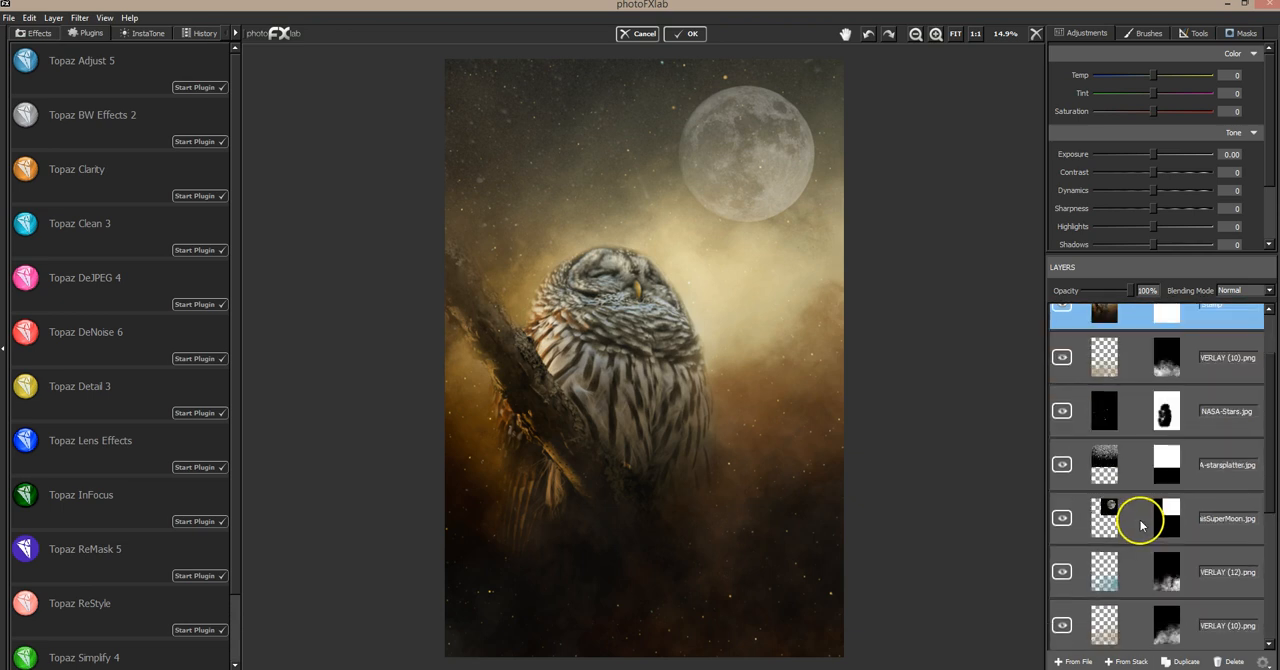
{"action": "scroll", "coordinate": [1135, 522], "scroll_direction": "up", "scroll_amount": 2}
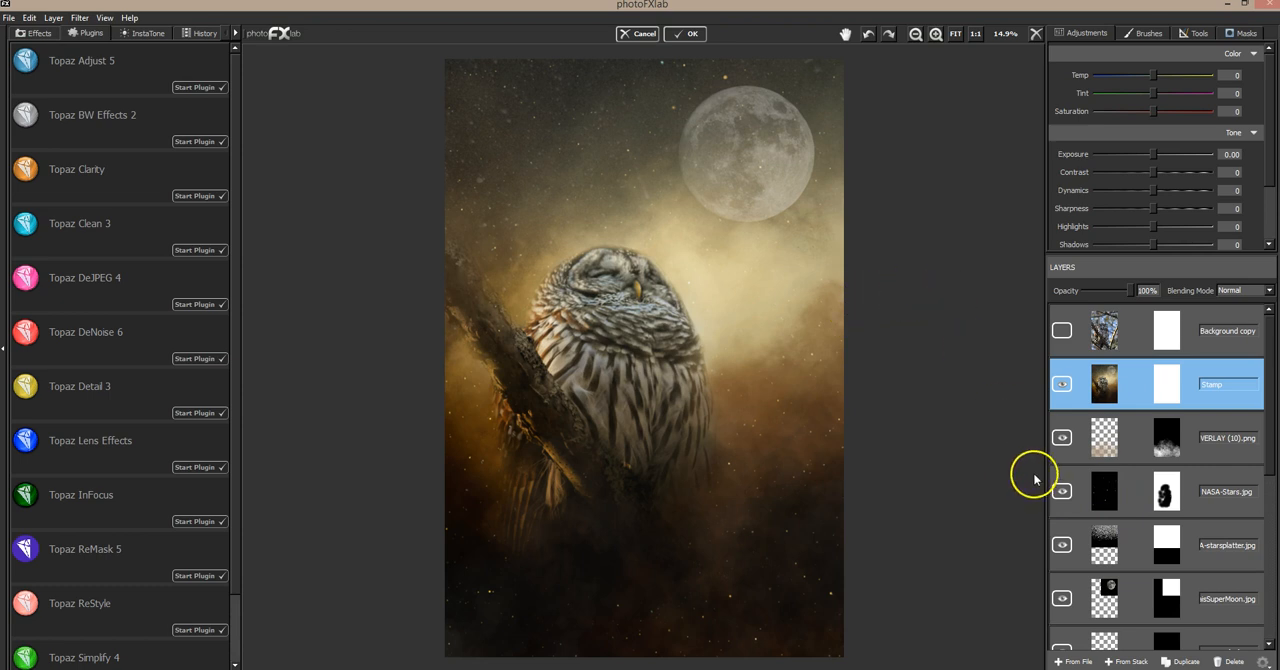
{"action": "scroll", "coordinate": [1100, 495], "scroll_direction": "down", "scroll_amount": 3}
{"action": "scroll", "coordinate": [1103, 501], "scroll_direction": "down", "scroll_amount": 2}
{"action": "scroll", "coordinate": [1103, 501], "scroll_direction": "down", "scroll_amount": 1}
{"action": "scroll", "coordinate": [1105, 500], "scroll_direction": "up", "scroll_amount": 6}
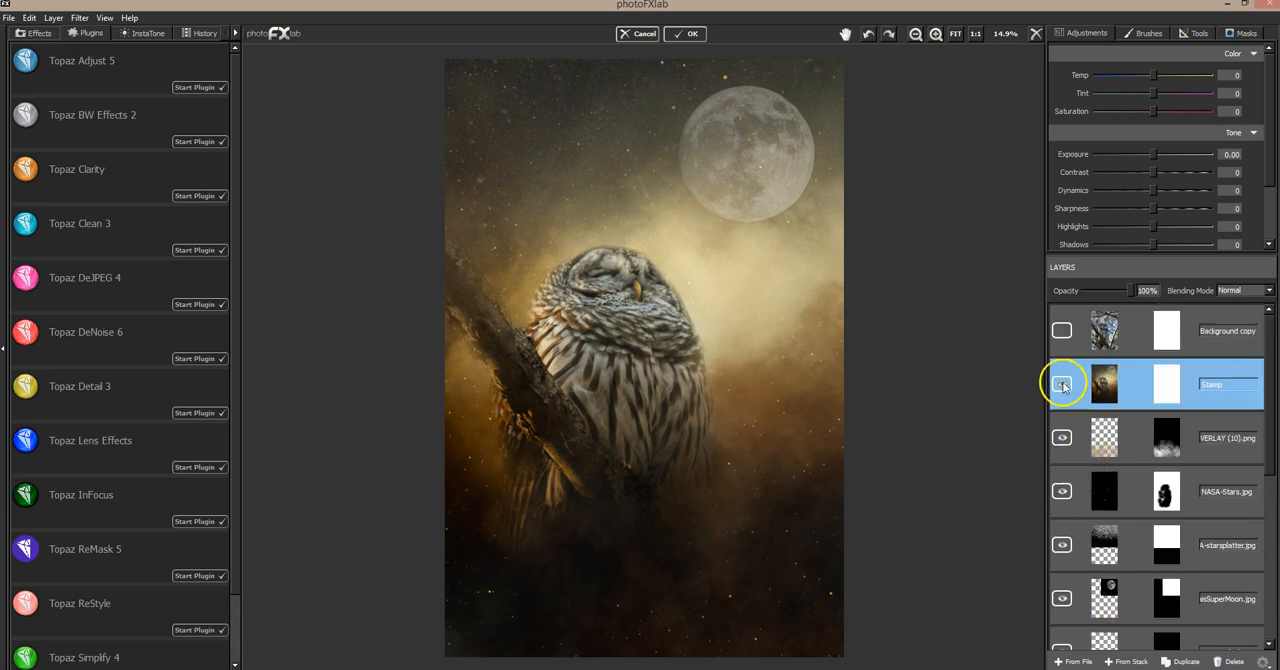